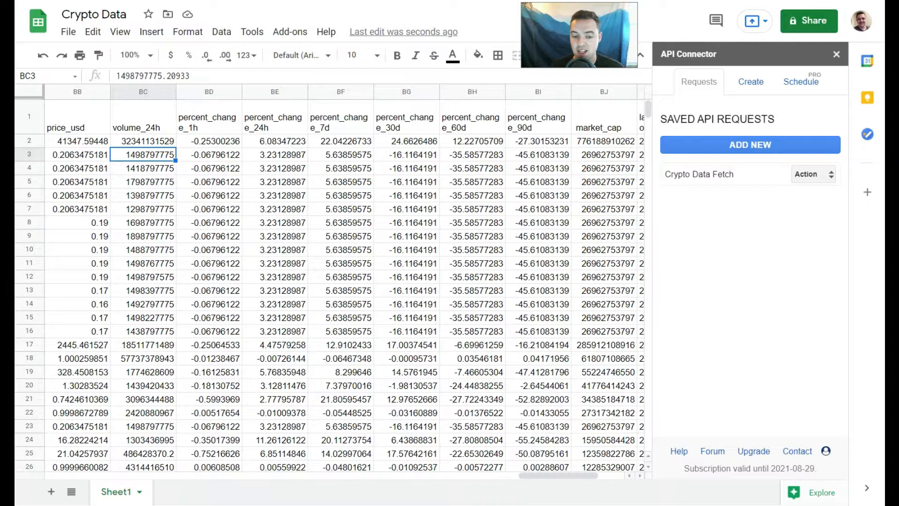
Examine the individual volume_24h values in the Dogecoin rows, from row 5 down to row 16.
{"action": "left_click", "coordinate": [134, 183]}
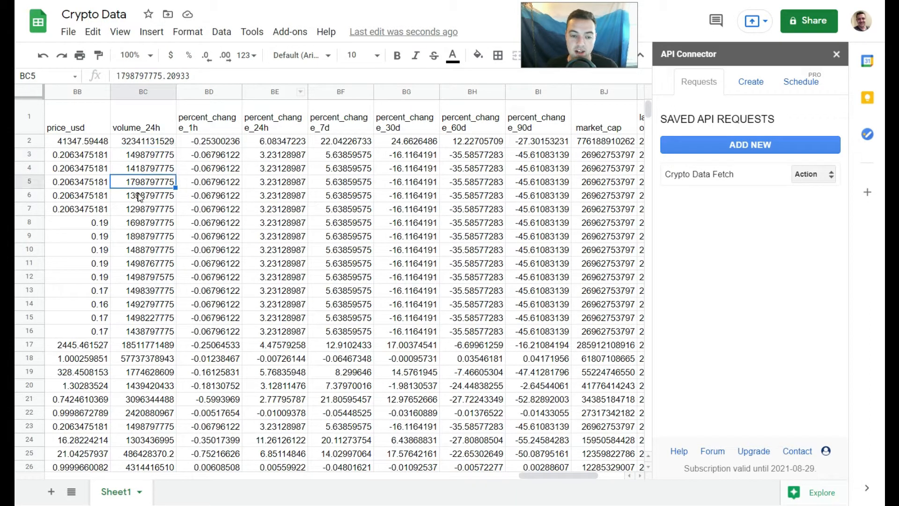
{"action": "key", "text": "Down"}
{"action": "key", "text": "Down"}
{"action": "key", "text": "Down"}
{"action": "key", "text": "Down"}
{"action": "key", "text": "Down"}
{"action": "key", "text": "Down"}
{"action": "key", "text": "Down"}
{"action": "key", "text": "Down"}
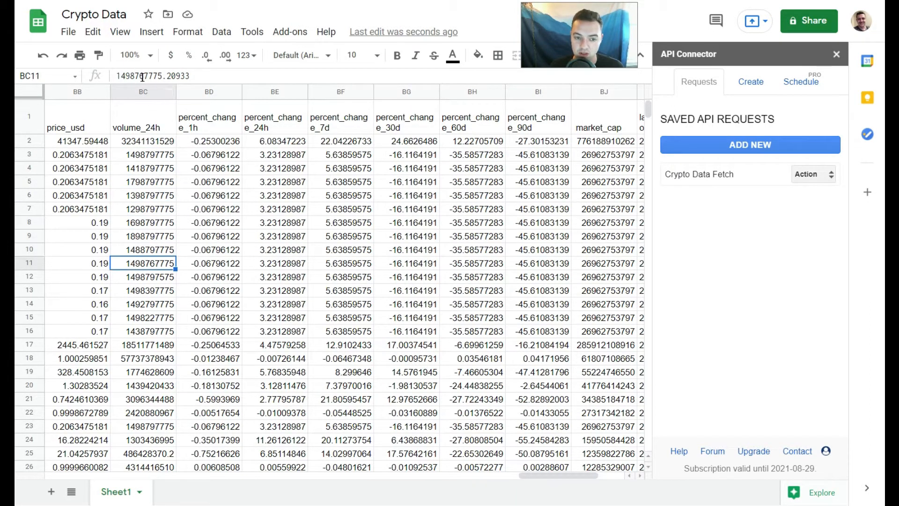
{"action": "key", "text": "Down"}
{"action": "key", "text": "Down"}
{"action": "key", "text": "Down"}
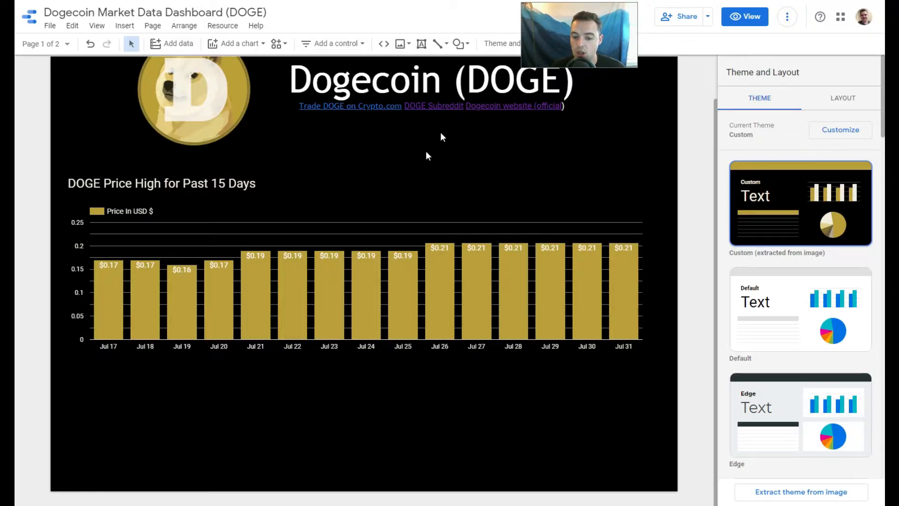
Duplicate the Dogecoin price bar chart and move the copy down over the original's lower part.
{"action": "left_click", "coordinate": [402, 221]}
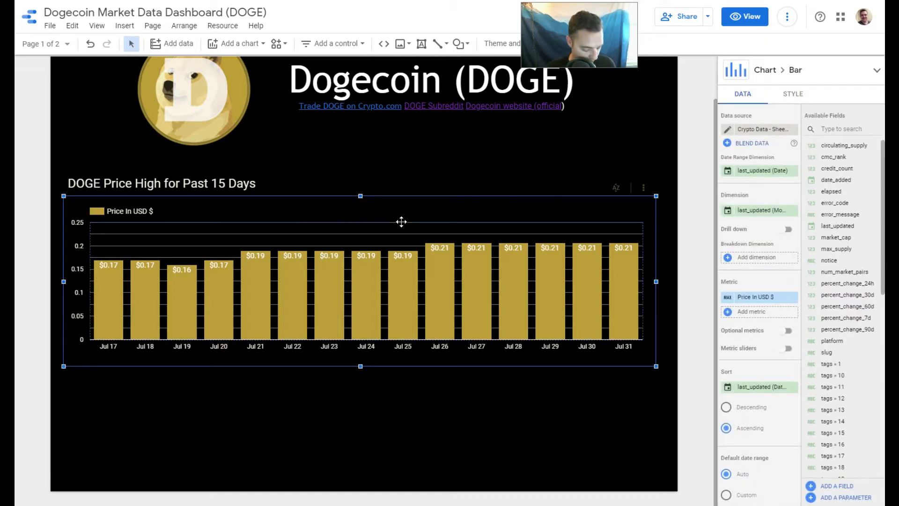
{"action": "key", "text": "ctrl+d"}
{"action": "left_click_drag", "start_coordinate": [402, 226], "coordinate": [403, 275]}
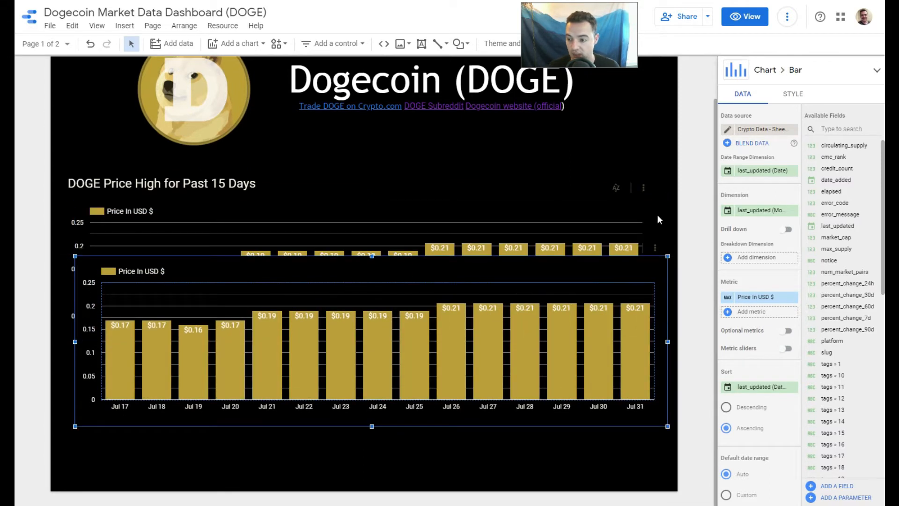
Shrink the copied chart from its corners and sides so it fits beneath the right part of the price chart.
{"action": "left_click_drag", "start_coordinate": [75, 256], "coordinate": [182, 354]}
{"action": "left_click_drag", "start_coordinate": [667, 426], "coordinate": [669, 479]}
{"action": "left_click_drag", "start_coordinate": [184, 416], "coordinate": [285, 412]}
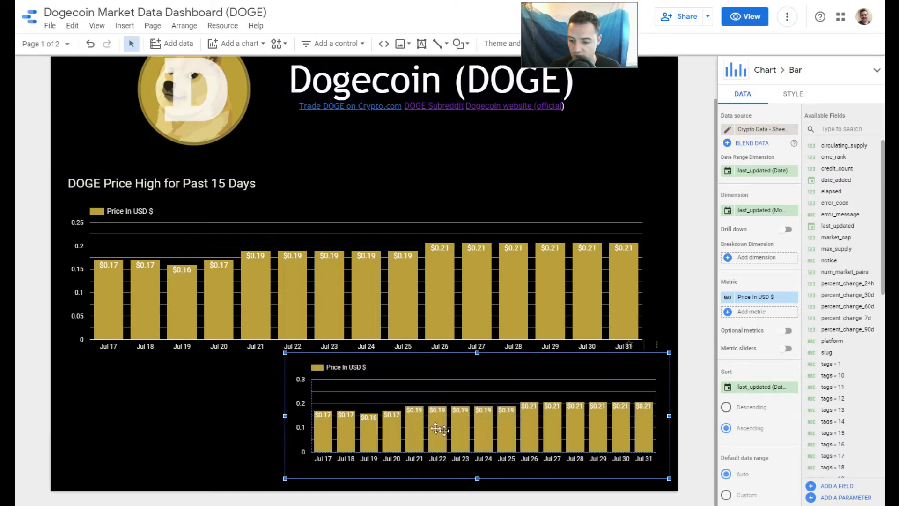
{"action": "left_click_drag", "start_coordinate": [478, 477], "coordinate": [477, 481]}
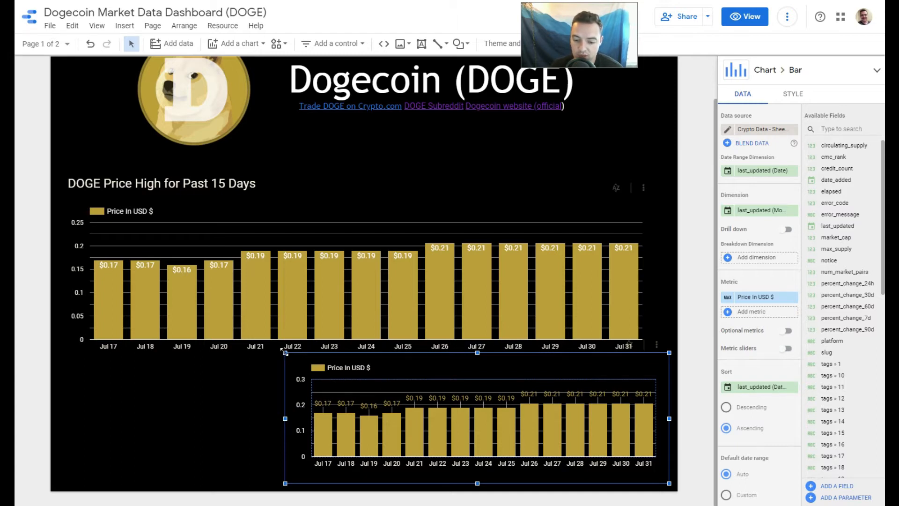
{"action": "left_click_drag", "start_coordinate": [285, 351], "coordinate": [284, 358]}
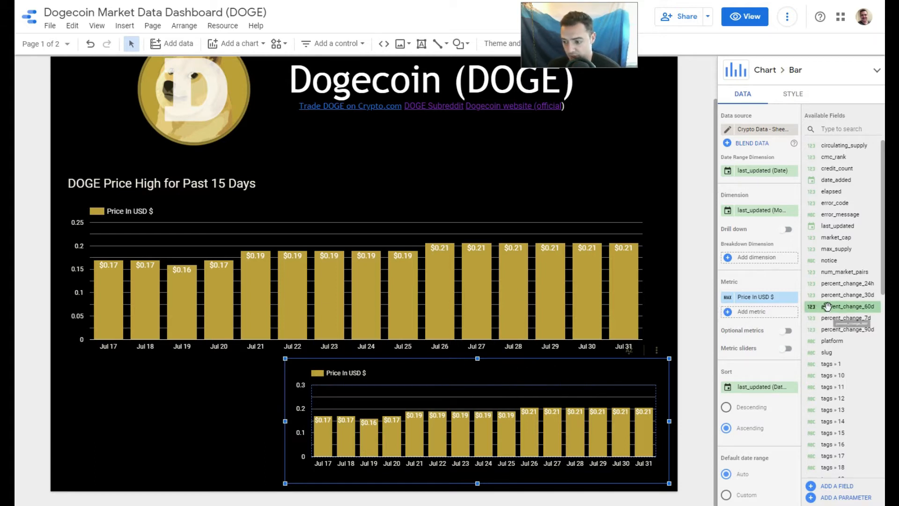
Replace the copied chart's Price In USD $ metric with the volume_24h field.
{"action": "scroll", "coordinate": [843, 328], "scroll_direction": "down", "scroll_amount": 2}
{"action": "scroll", "coordinate": [849, 398], "scroll_direction": "down", "scroll_amount": 8}
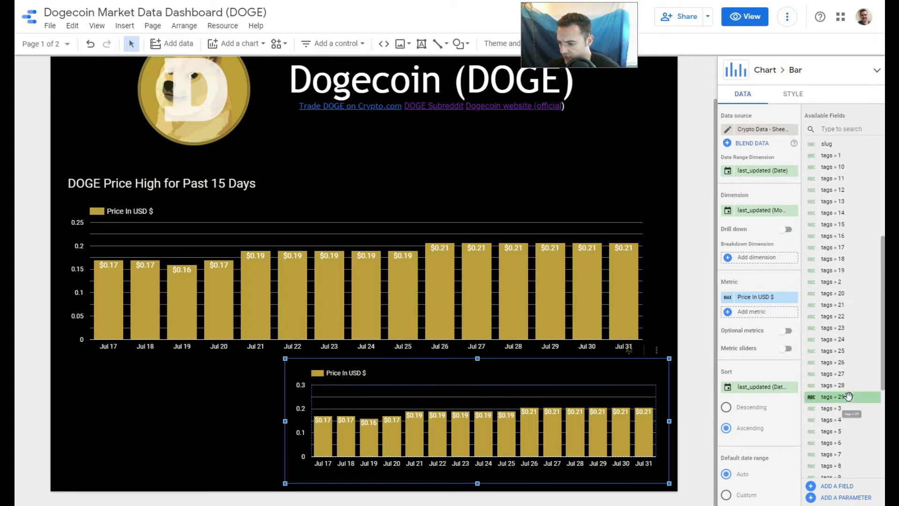
{"action": "scroll", "coordinate": [857, 429], "scroll_direction": "down", "scroll_amount": 2}
{"action": "scroll", "coordinate": [863, 442], "scroll_direction": "down", "scroll_amount": 1}
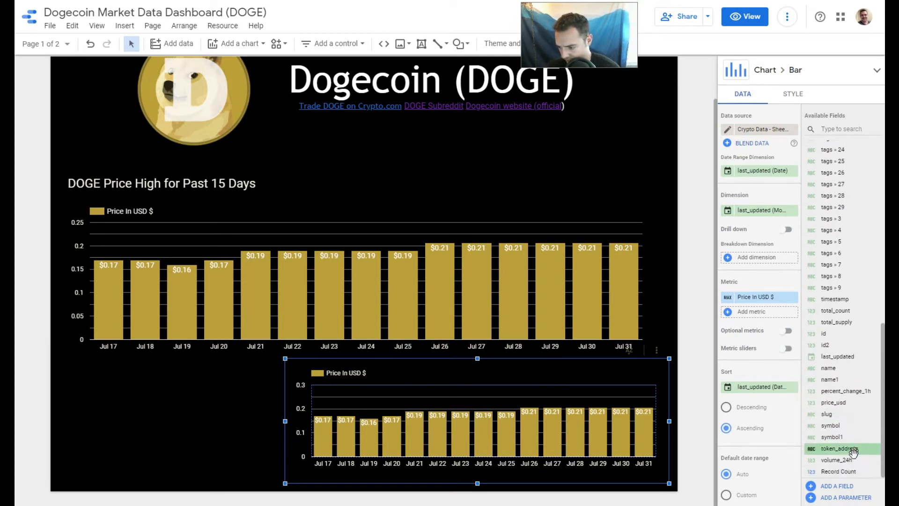
{"action": "left_click_drag", "start_coordinate": [838, 459], "coordinate": [763, 299]}
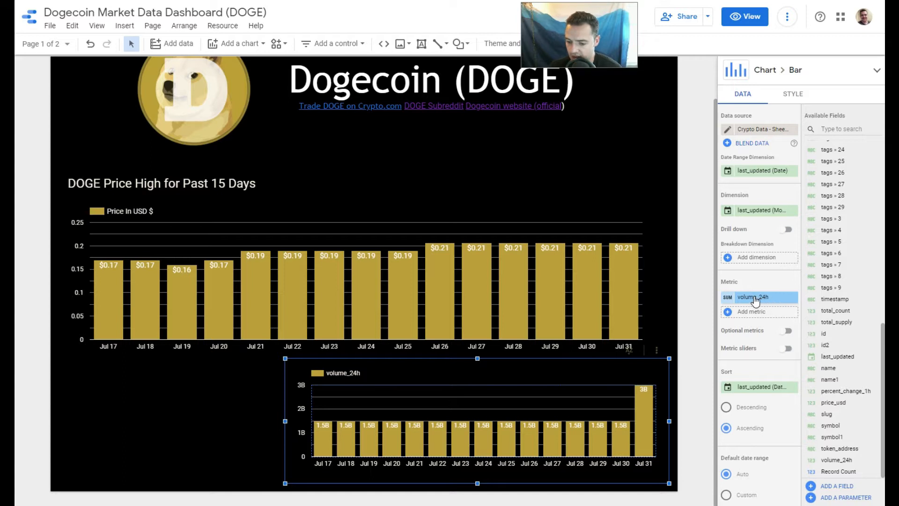
Set the aggregation of the volume_24h metric to Max.
{"action": "left_click", "coordinate": [728, 299]}
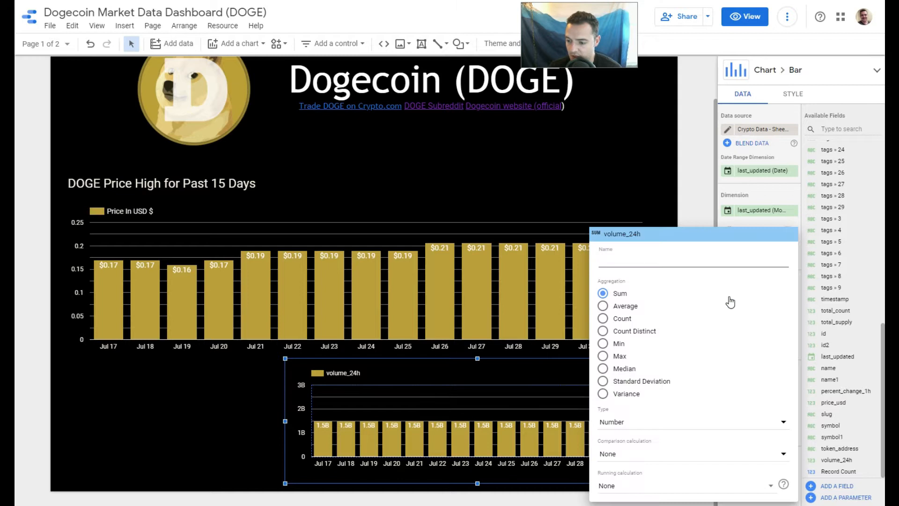
{"action": "left_click", "coordinate": [780, 225]}
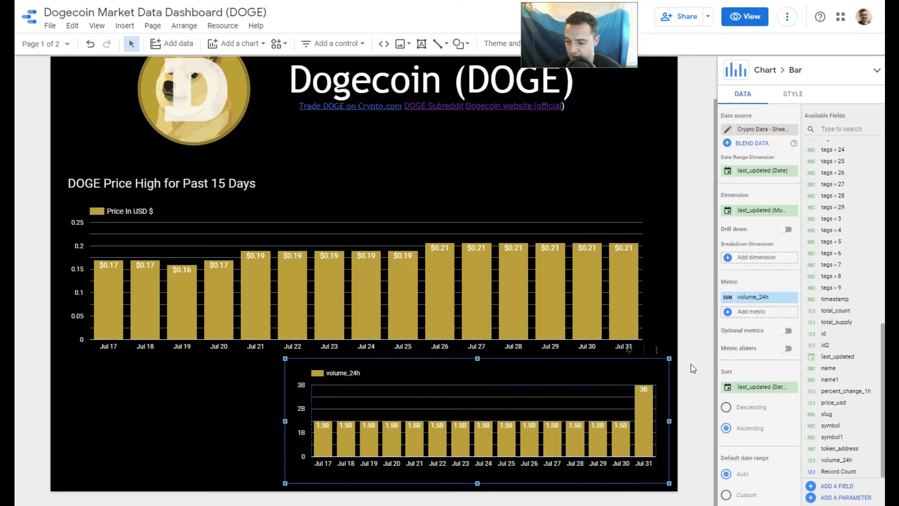
{"action": "left_click", "coordinate": [728, 299]}
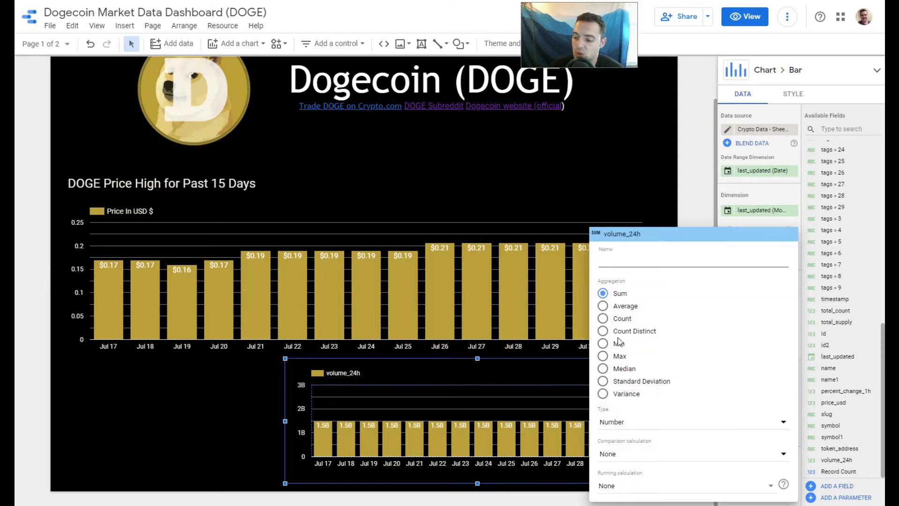
{"action": "left_click", "coordinate": [615, 357]}
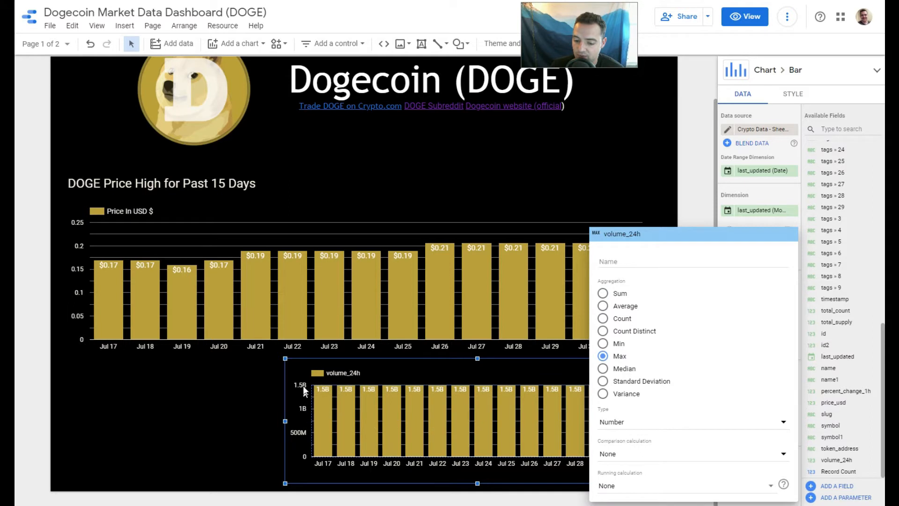
{"action": "left_click", "coordinate": [396, 365]}
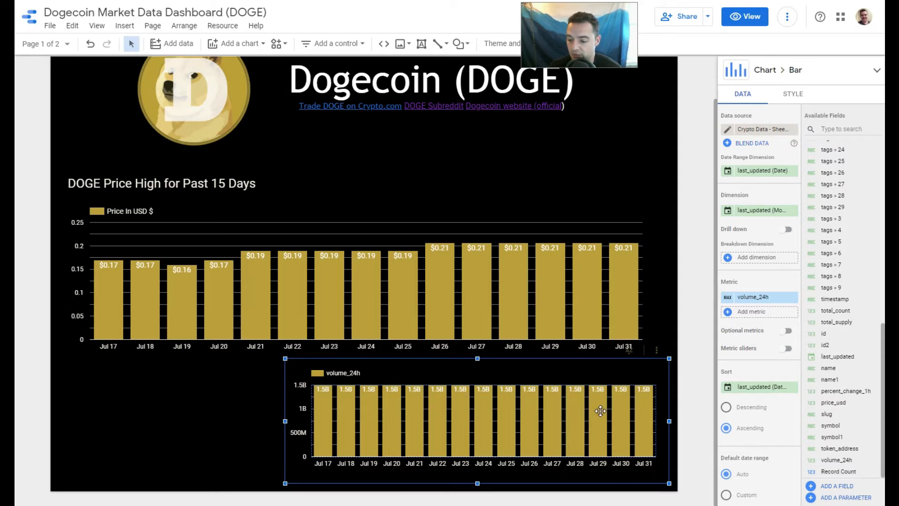
Set the volume_24h metric's type to the currency USD - US Dollar ($).
{"action": "left_click", "coordinate": [729, 299]}
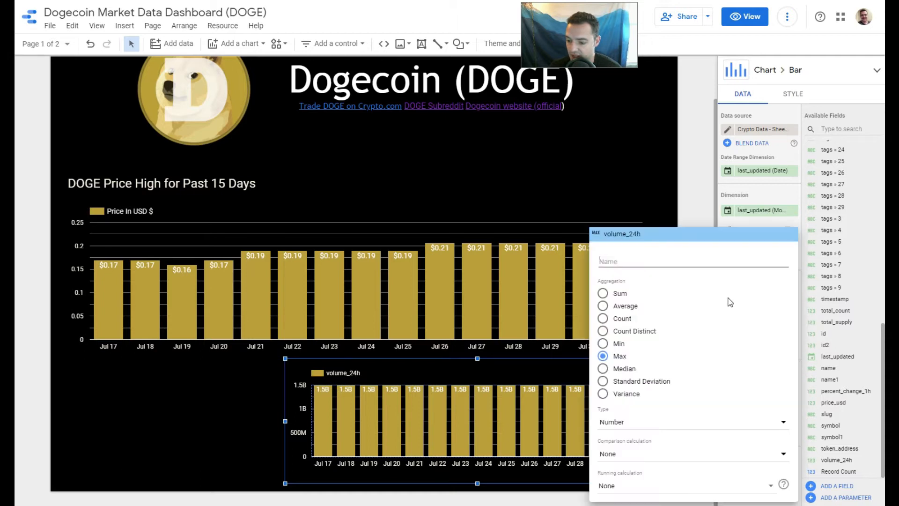
{"action": "left_click", "coordinate": [695, 423]}
{"action": "mouse_move", "coordinate": [695, 427]}
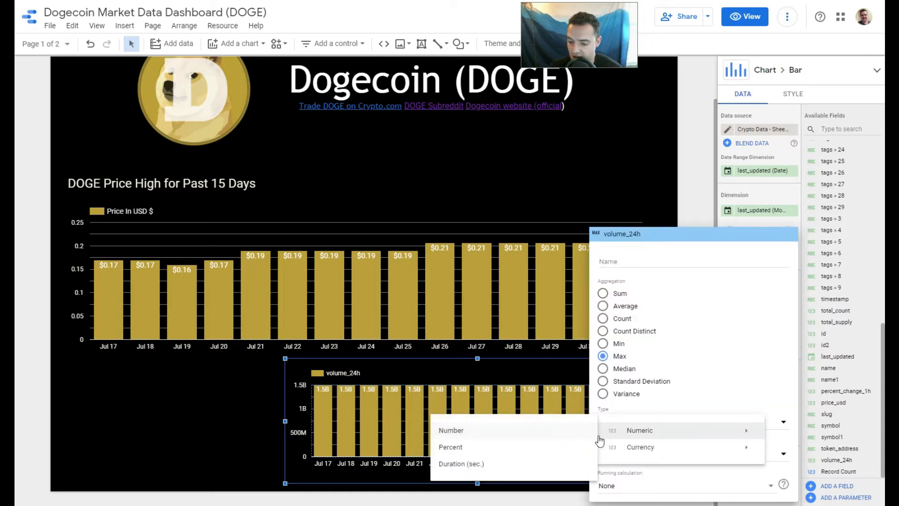
{"action": "mouse_move", "coordinate": [682, 448]}
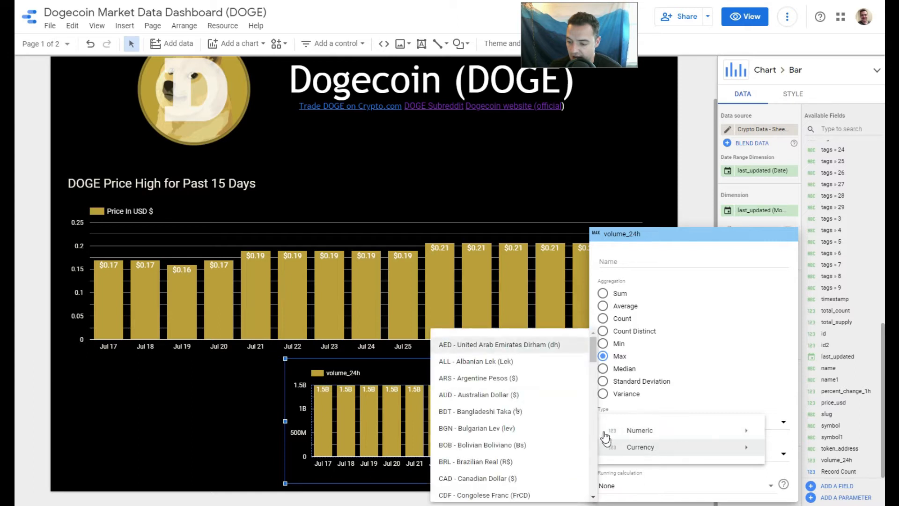
{"action": "left_click_drag", "start_coordinate": [594, 359], "coordinate": [596, 486]}
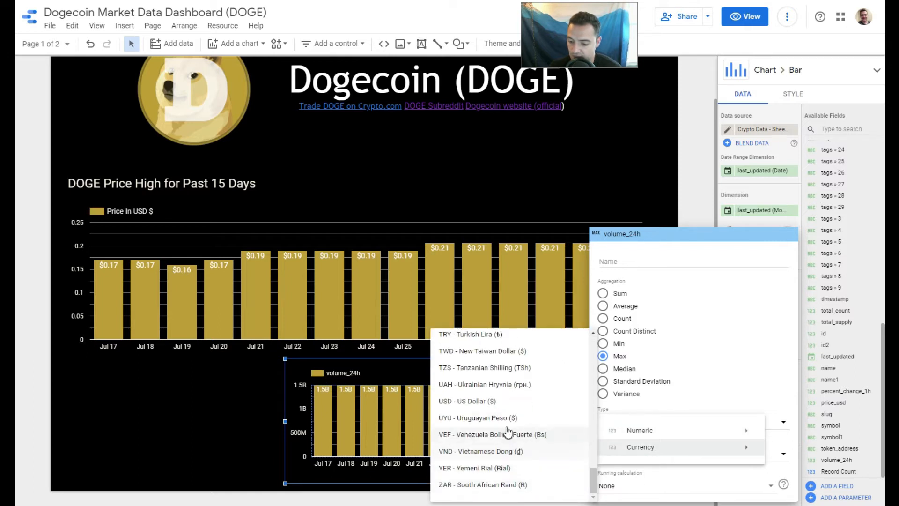
{"action": "left_click", "coordinate": [497, 402]}
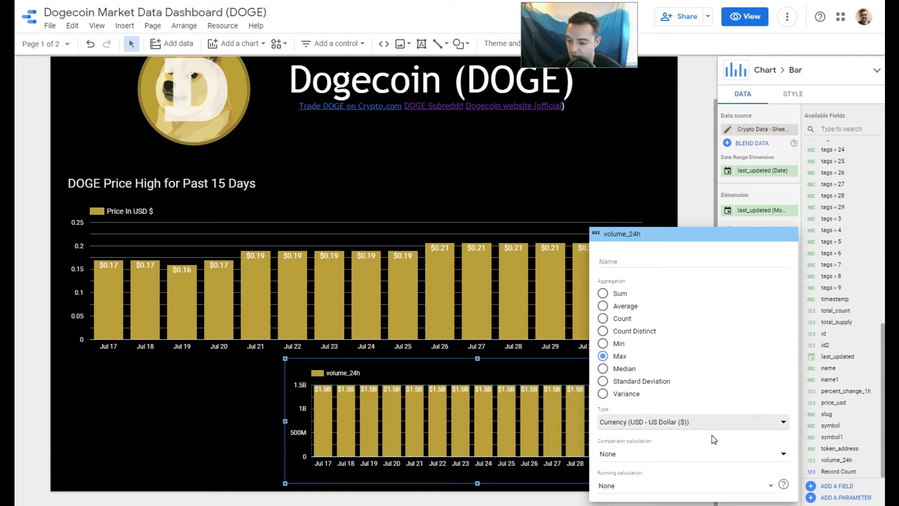
{"action": "left_click", "coordinate": [827, 79]}
Name the volume_24h metric "24H Volume of DOGE".
{"action": "left_click", "coordinate": [743, 297]}
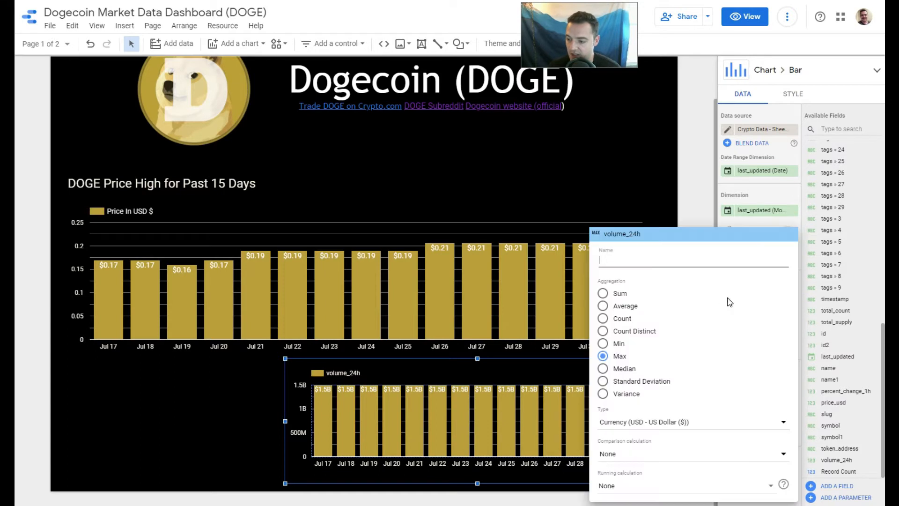
{"action": "left_click", "coordinate": [644, 266]}
{"action": "type", "text": "24H Volume"}
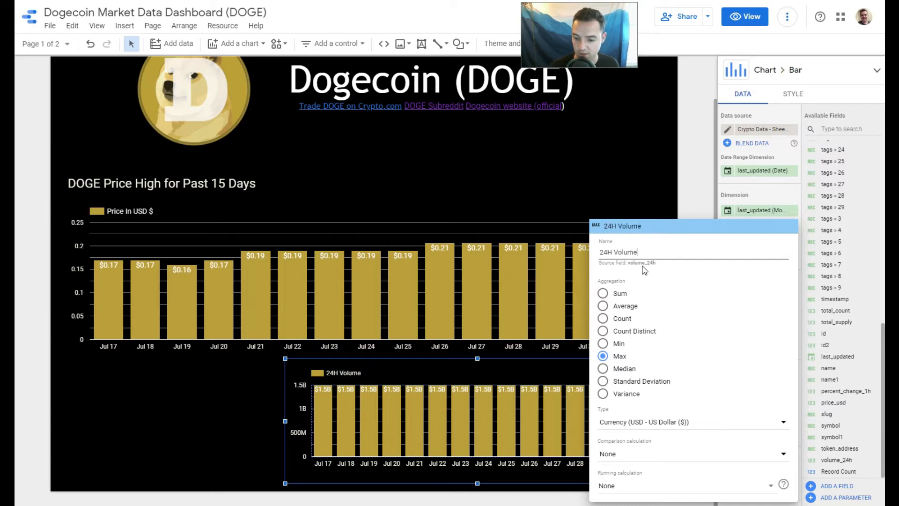
{"action": "type", "text": "of DOGE"}
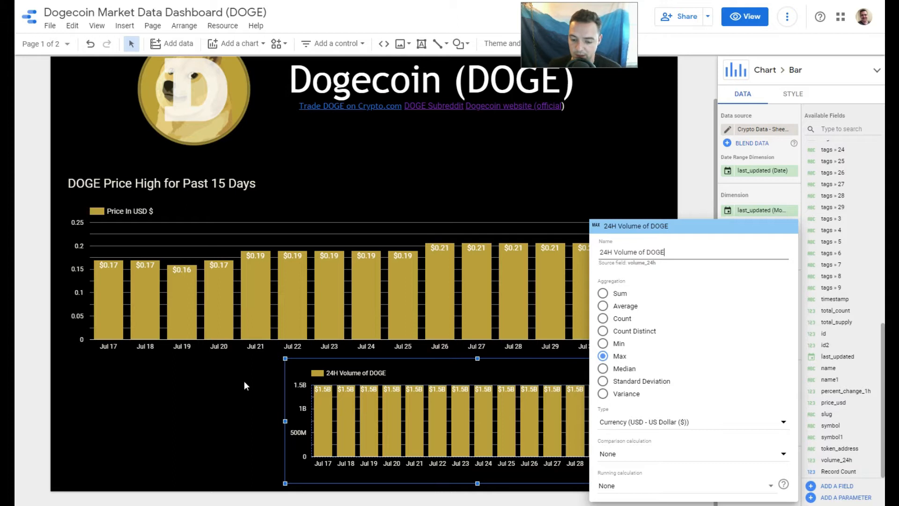
{"action": "left_click", "coordinate": [854, 91]}
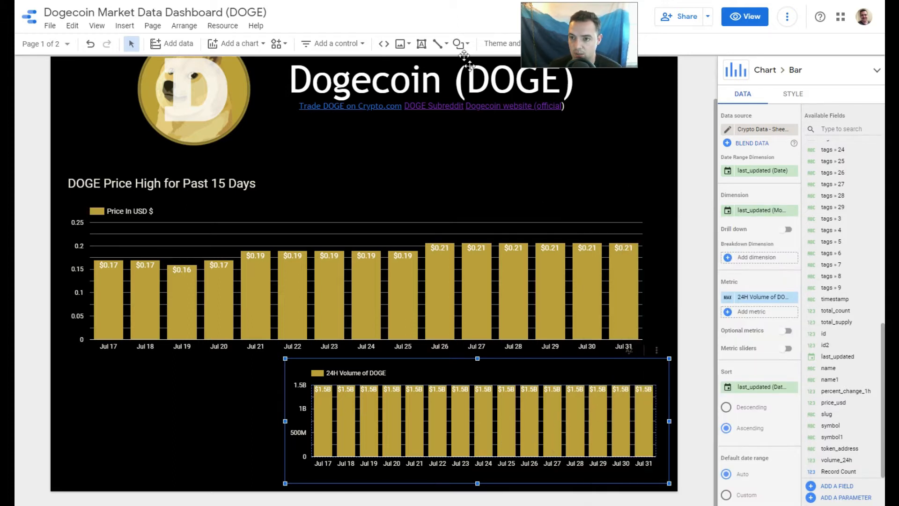
Switch to the Crypto Data spreadsheet and check the Dogecoin rows' volume_24h values.
{"action": "left_click", "coordinate": [429, 1]}
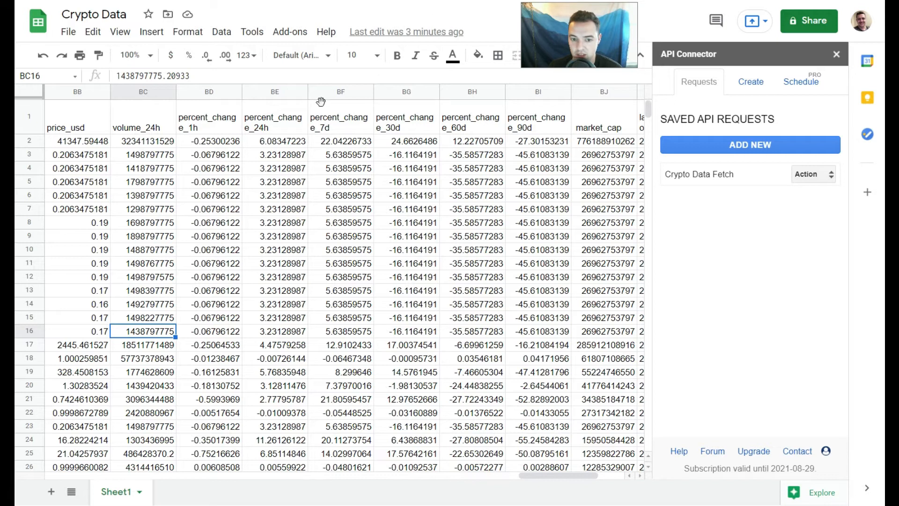
{"action": "left_click", "coordinate": [146, 206]}
{"action": "left_click", "coordinate": [149, 170]}
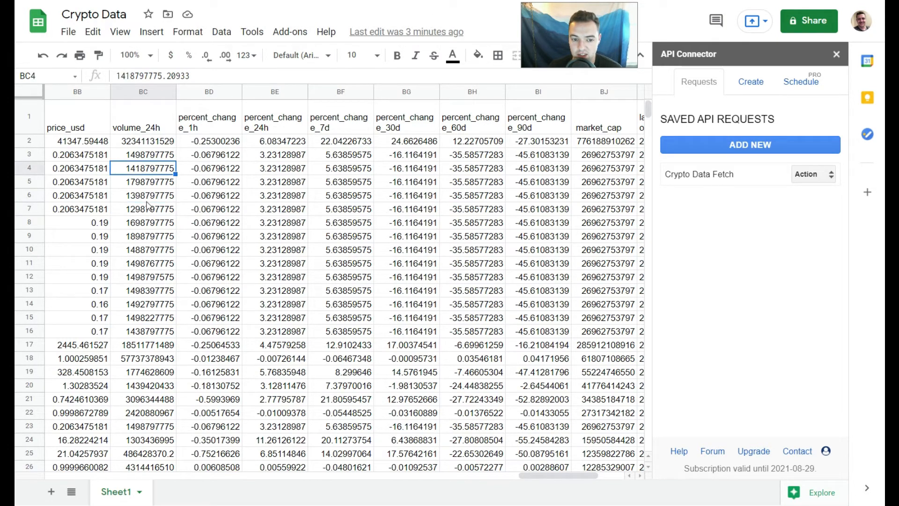
{"action": "left_click", "coordinate": [141, 184]}
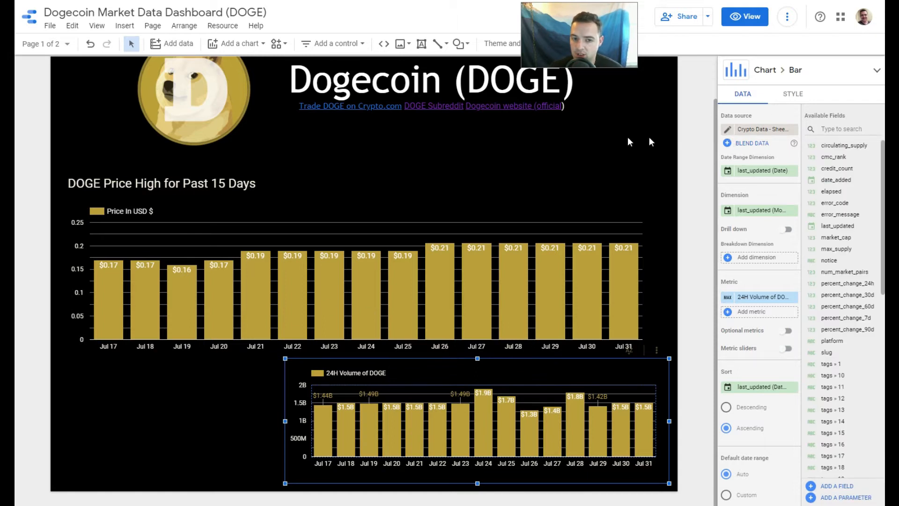
{"action": "left_click", "coordinate": [104, 28]}
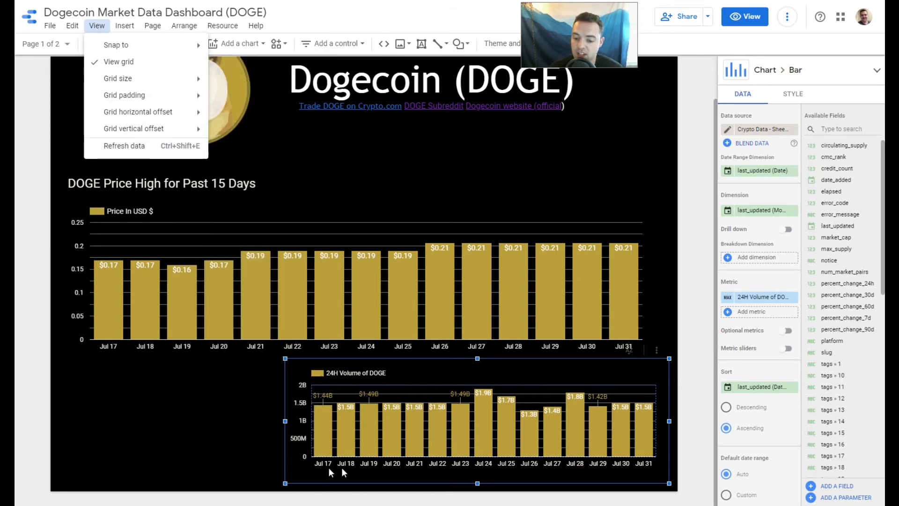
{"action": "left_click", "coordinate": [262, 443]}
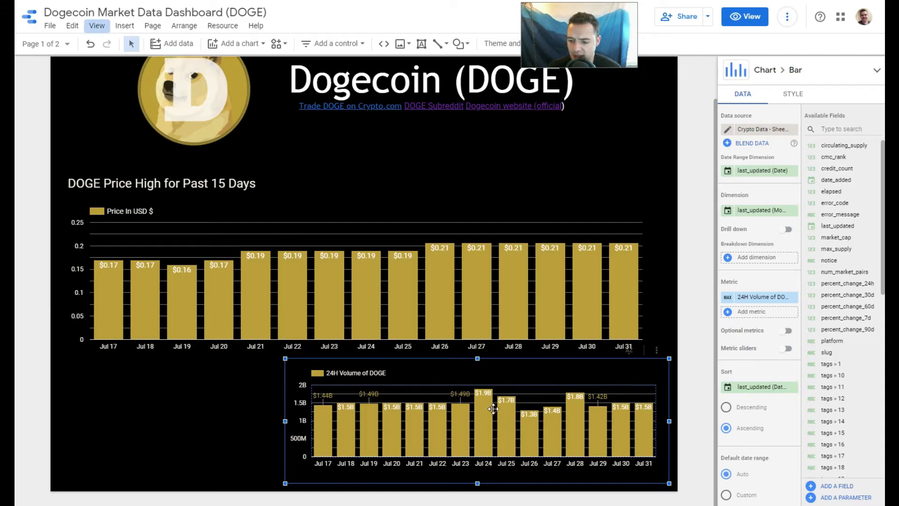
Limit the 24H Volume of DOGE chart to 10 bars and reduce its height by lowering its upper edge.
{"action": "left_click", "coordinate": [795, 96]}
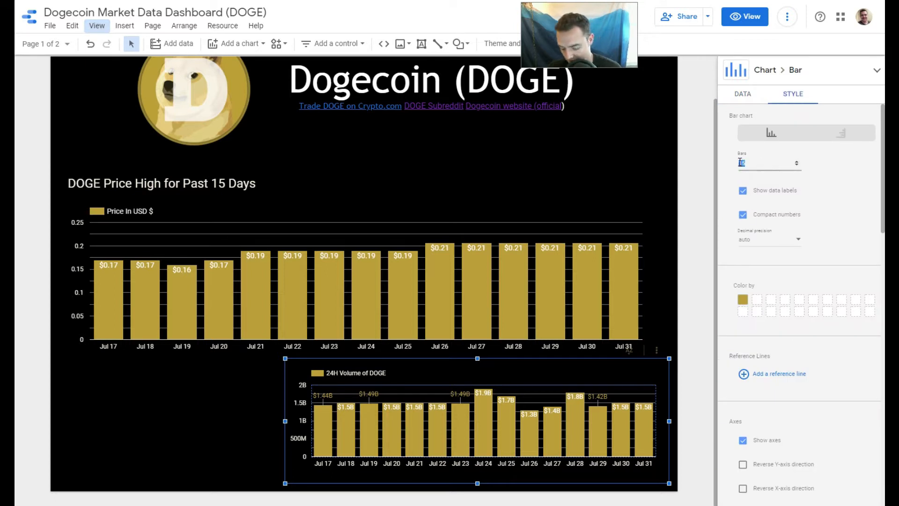
{"action": "type", "text": "0"}
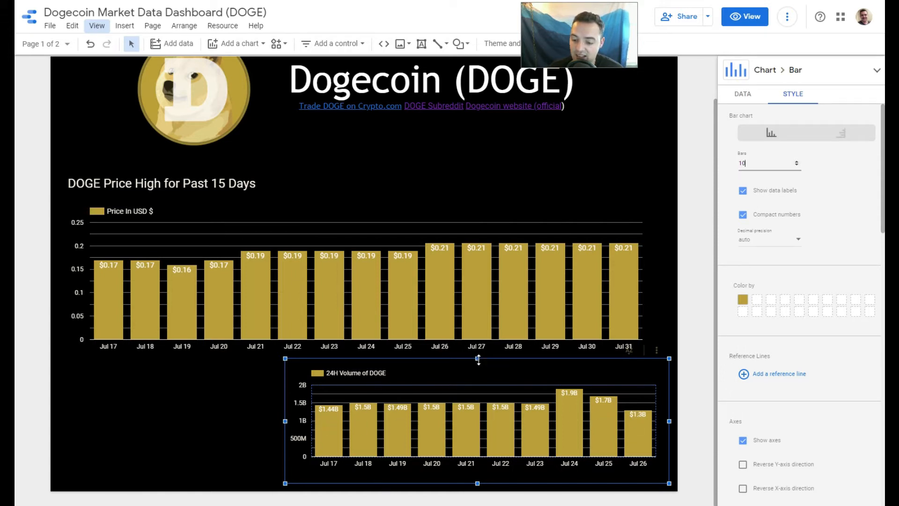
{"action": "left_click_drag", "start_coordinate": [478, 358], "coordinate": [477, 384]}
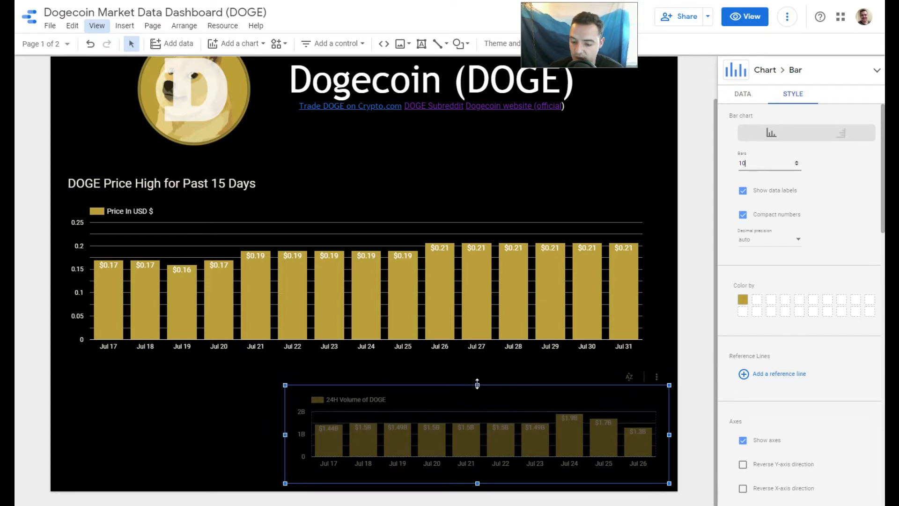
Move the DOGE price chart slightly up so it sits right against its title.
{"action": "left_click", "coordinate": [488, 363]}
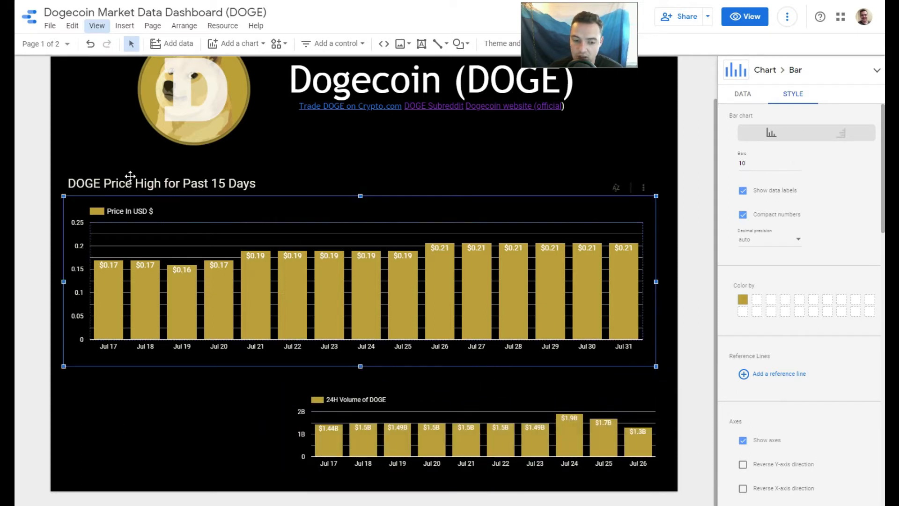
{"action": "left_click_drag", "start_coordinate": [353, 199], "coordinate": [350, 195]}
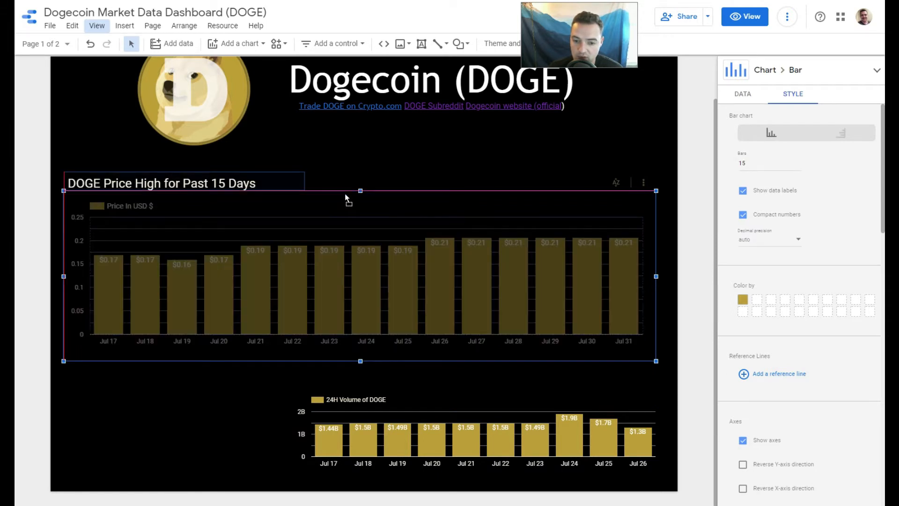
Move the DOGE price title and its chart upward to free space above the volume chart.
{"action": "left_click_drag", "start_coordinate": [110, 186], "coordinate": [109, 157]}
{"action": "left_click_drag", "start_coordinate": [299, 228], "coordinate": [298, 215]}
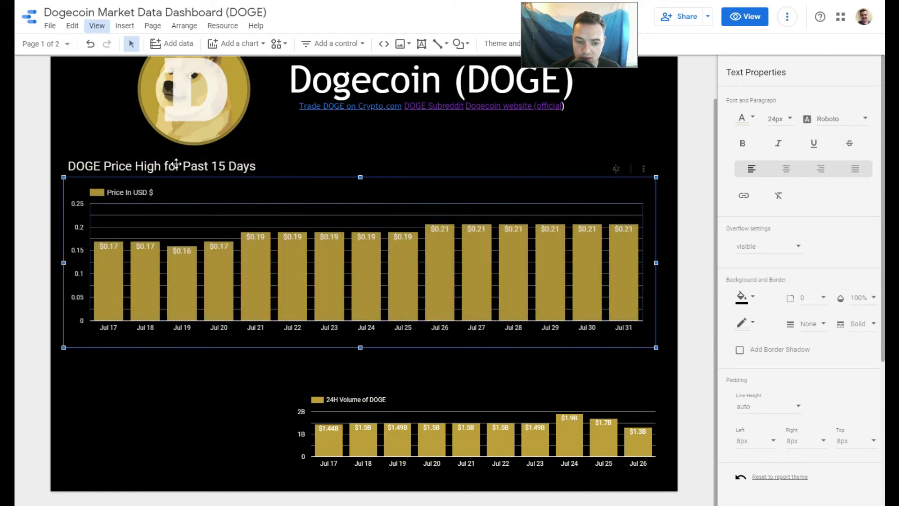
{"action": "left_click", "coordinate": [185, 170]}
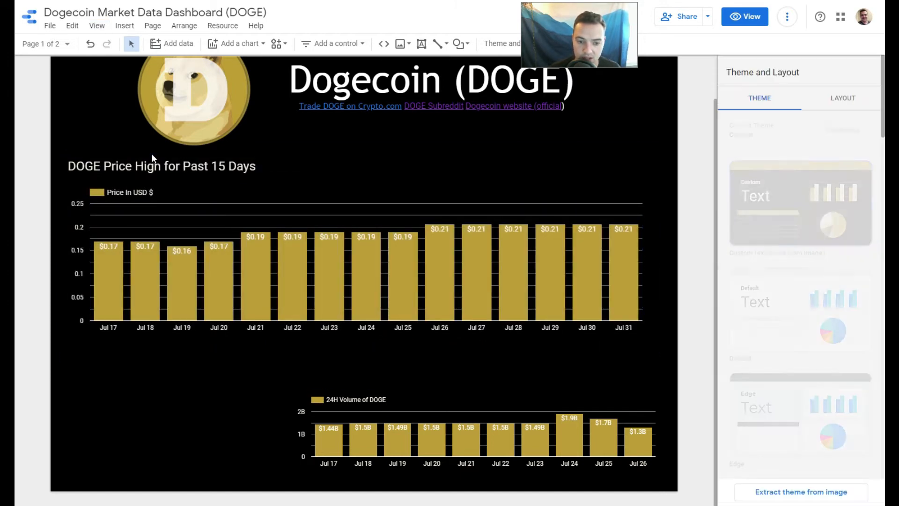
{"action": "key", "text": "ctrl+d"}
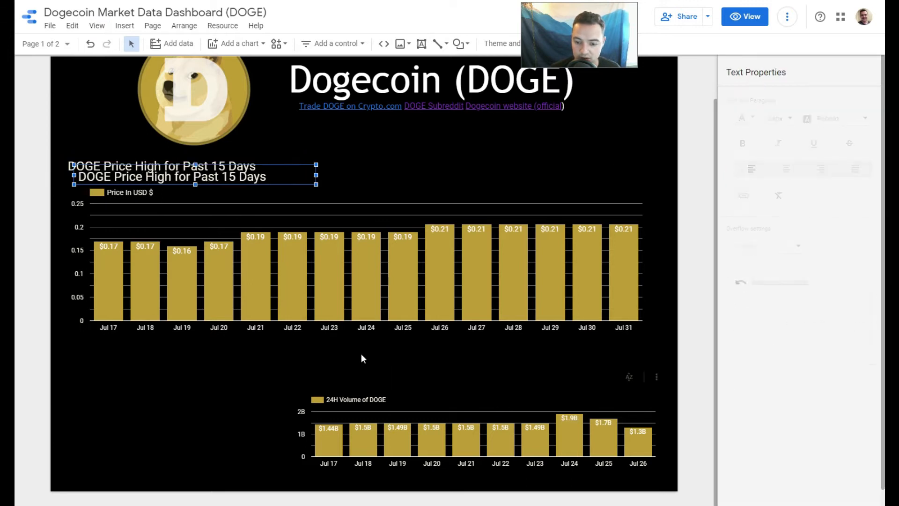
{"action": "left_click_drag", "start_coordinate": [261, 186], "coordinate": [265, 204]}
{"action": "key", "text": "ctrl+z"}
{"action": "key", "text": "ctrl+z"}
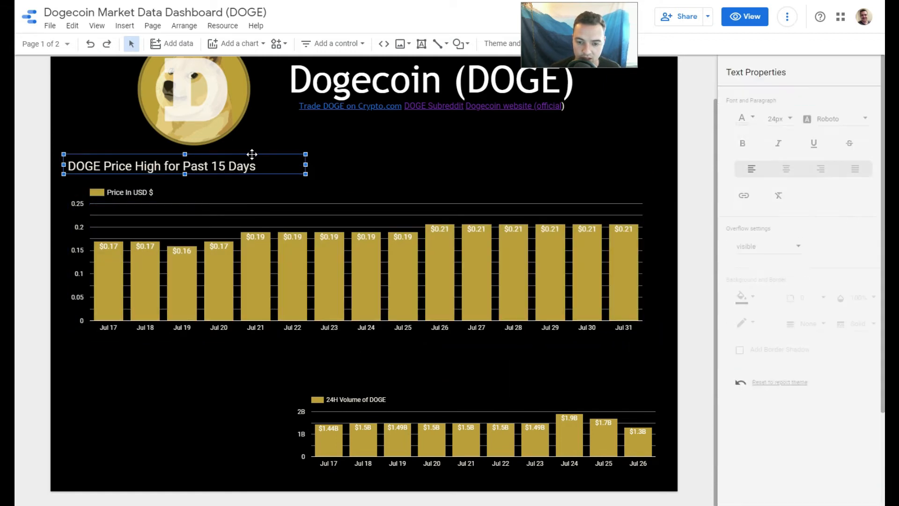
Place a duplicate of the price title above the volume chart and change its text to "DOGE 24H Volume Past 10 Days".
{"action": "key", "text": "ctrl+d"}
{"action": "left_click_drag", "start_coordinate": [280, 165], "coordinate": [503, 376]}
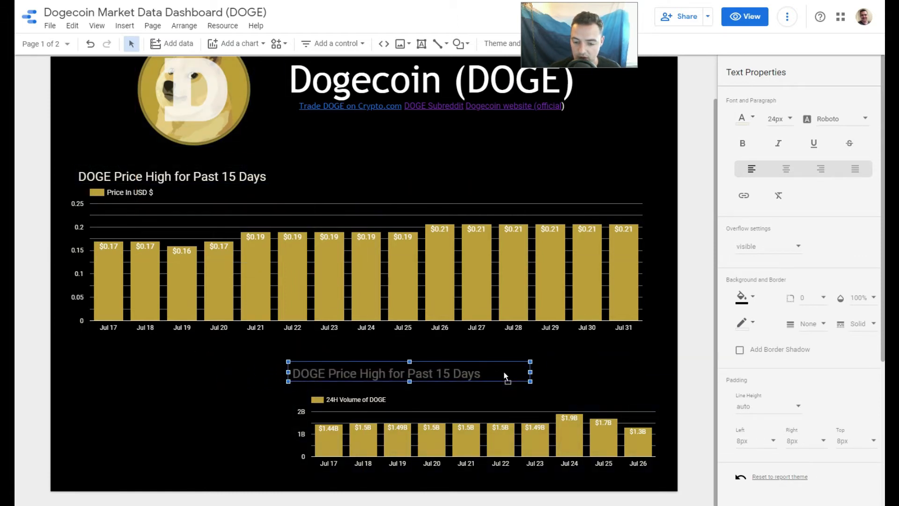
{"action": "double_click", "coordinate": [469, 373]}
{"action": "double_click", "coordinate": [468, 373]}
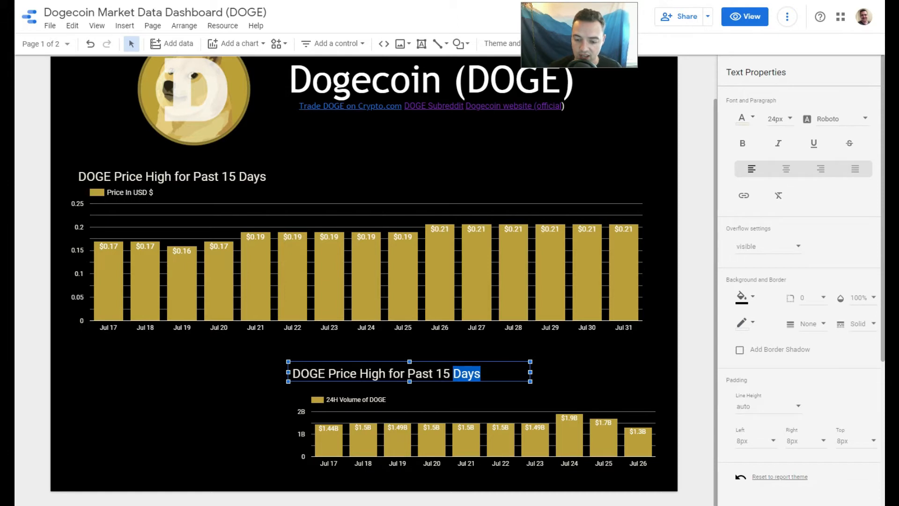
{"action": "left_click_drag", "start_coordinate": [468, 374], "coordinate": [329, 374]}
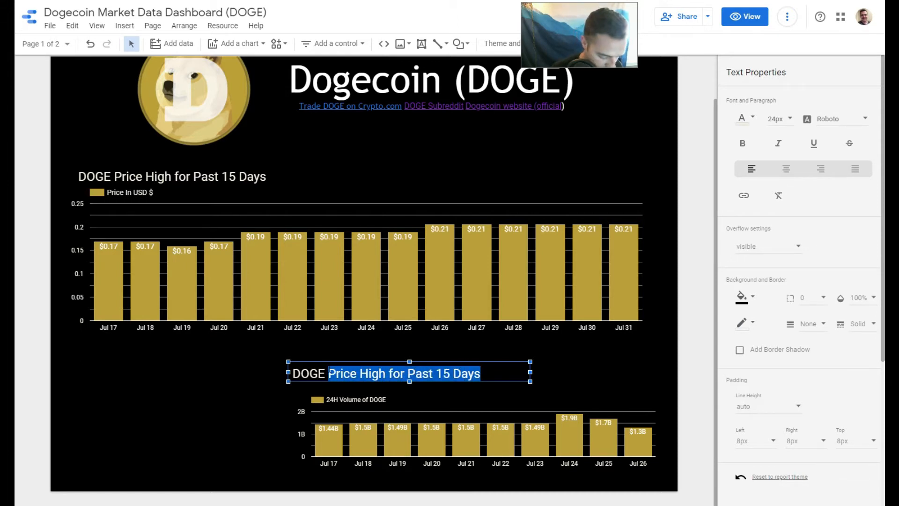
{"action": "type", "text": "24H Volume Past 10 Days"}
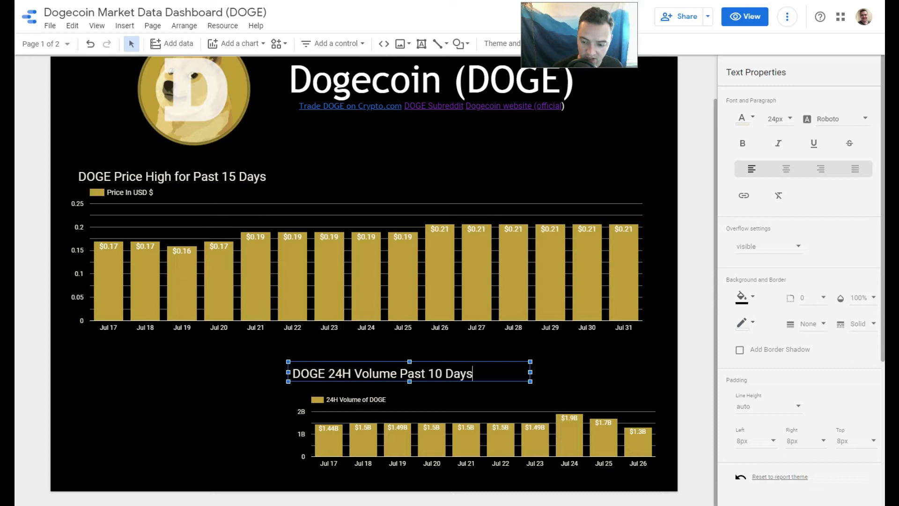
Shift the DOGE 24H Volume title slightly to the right above its chart.
{"action": "left_click", "coordinate": [595, 366]}
{"action": "left_click", "coordinate": [484, 364]}
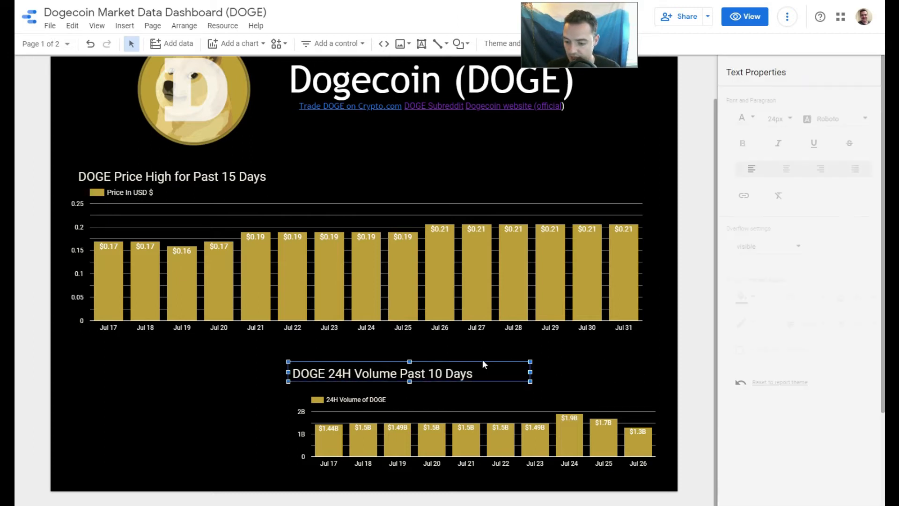
{"action": "left_click_drag", "start_coordinate": [490, 362], "coordinate": [507, 368]}
Try sorting the volume chart by last_updated in descending order and return it to ascending.
{"action": "left_click", "coordinate": [483, 407]}
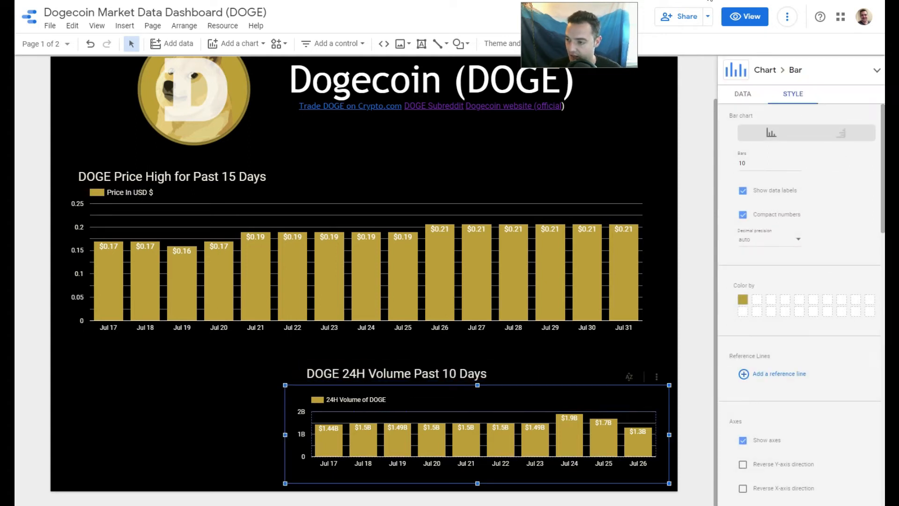
{"action": "left_click", "coordinate": [743, 94]}
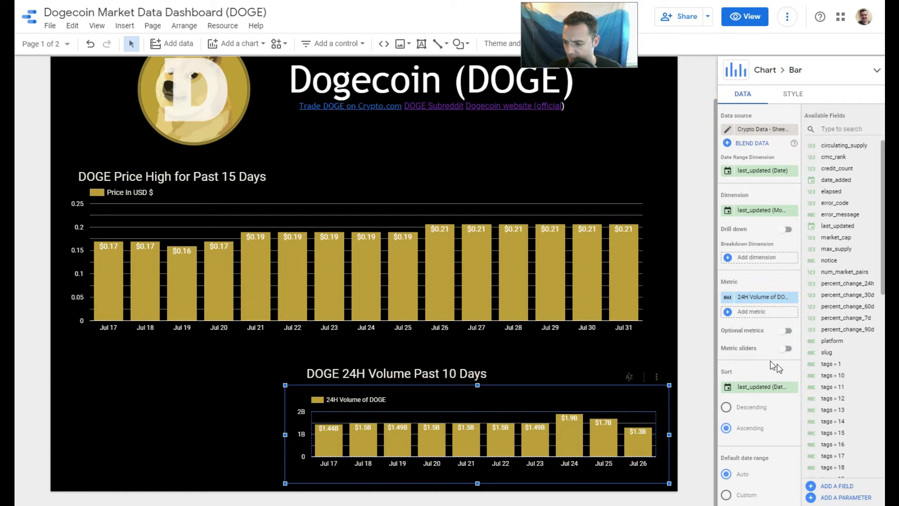
{"action": "scroll", "coordinate": [775, 366], "scroll_direction": "down", "scroll_amount": 3}
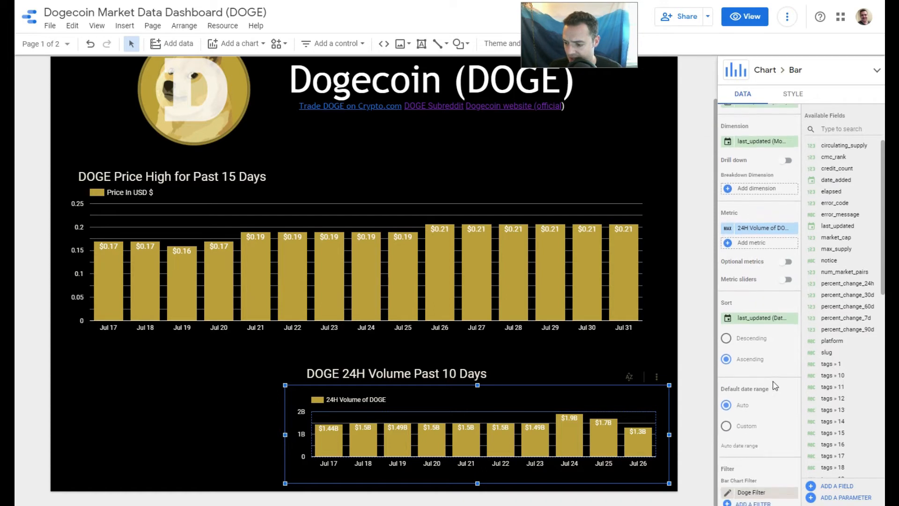
{"action": "left_click", "coordinate": [727, 338]}
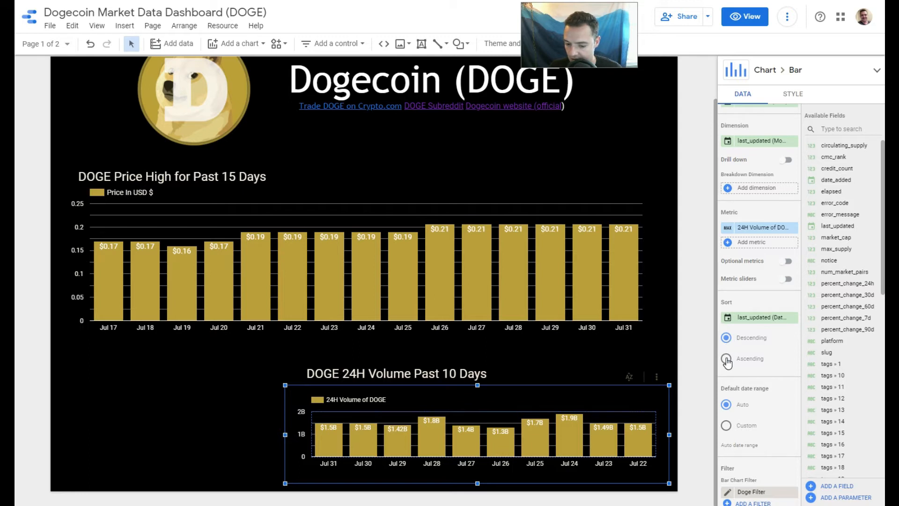
{"action": "left_click", "coordinate": [727, 360]}
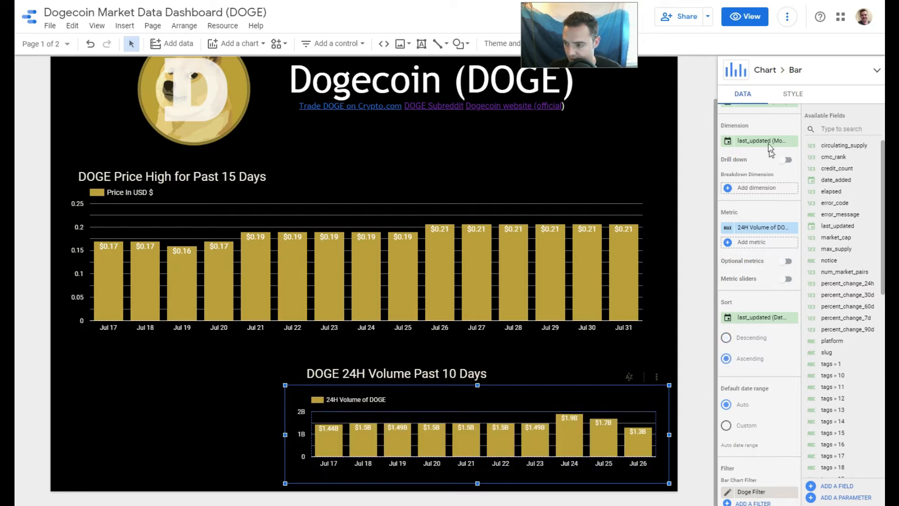
Give the volume chart a custom, advanced default date range that starts at today minus 10 days.
{"action": "left_click", "coordinate": [794, 94]}
{"action": "scroll", "coordinate": [822, 242], "scroll_direction": "up", "scroll_amount": 4}
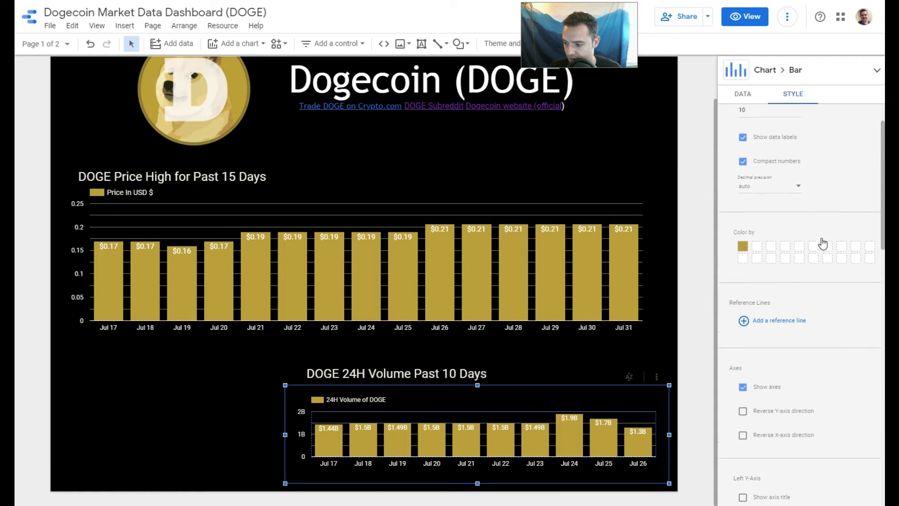
{"action": "scroll", "coordinate": [804, 214], "scroll_direction": "down", "scroll_amount": 1}
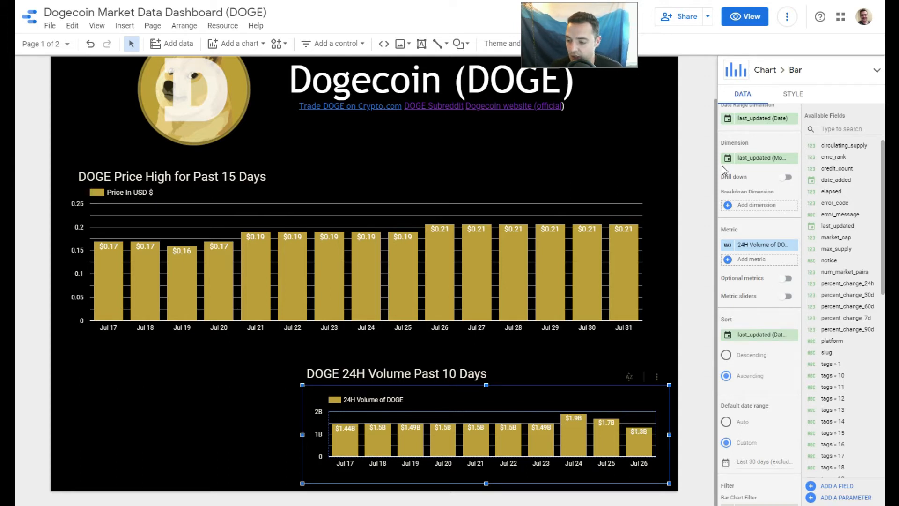
{"action": "left_click", "coordinate": [726, 465]}
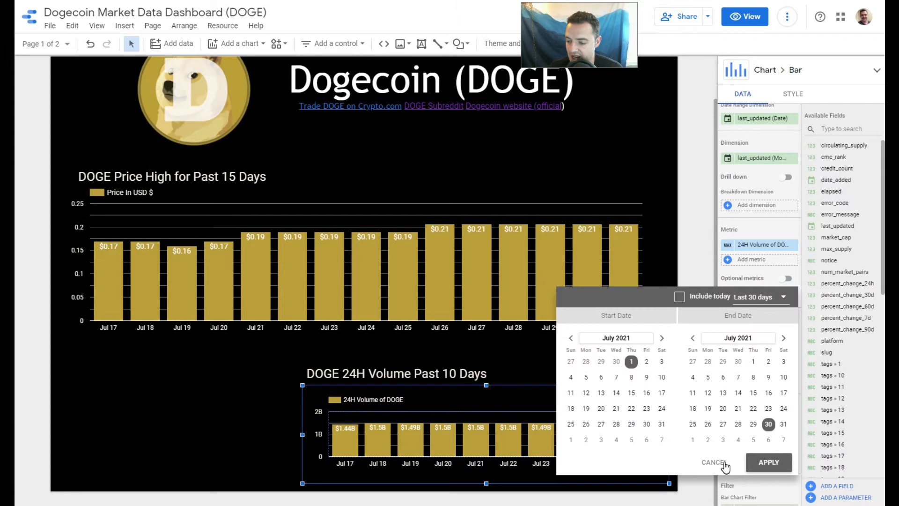
{"action": "left_click", "coordinate": [789, 300]}
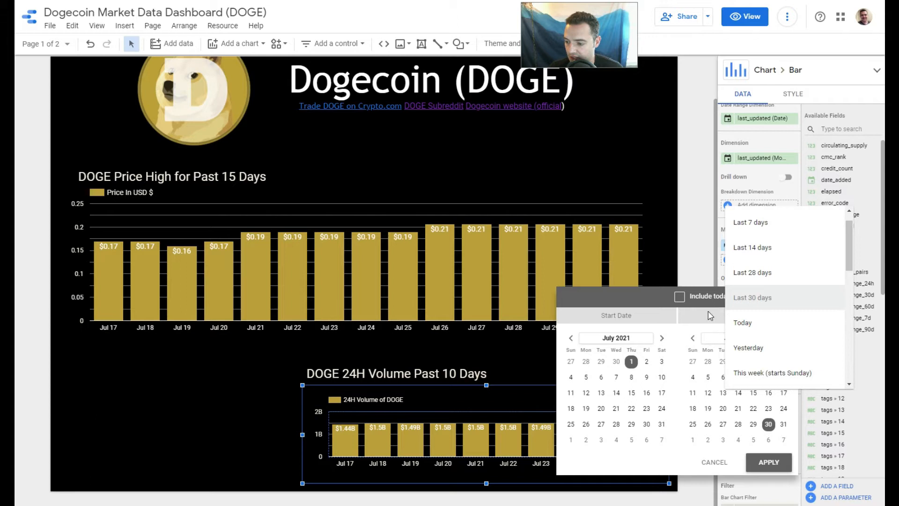
{"action": "scroll", "coordinate": [777, 317], "scroll_direction": "down", "scroll_amount": 3}
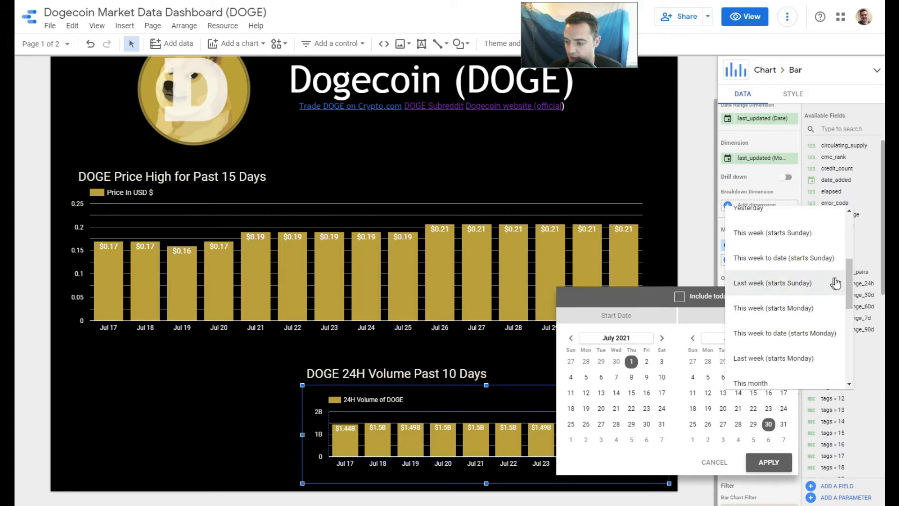
{"action": "scroll", "coordinate": [838, 304], "scroll_direction": "down", "scroll_amount": 5}
{"action": "left_click", "coordinate": [795, 375]}
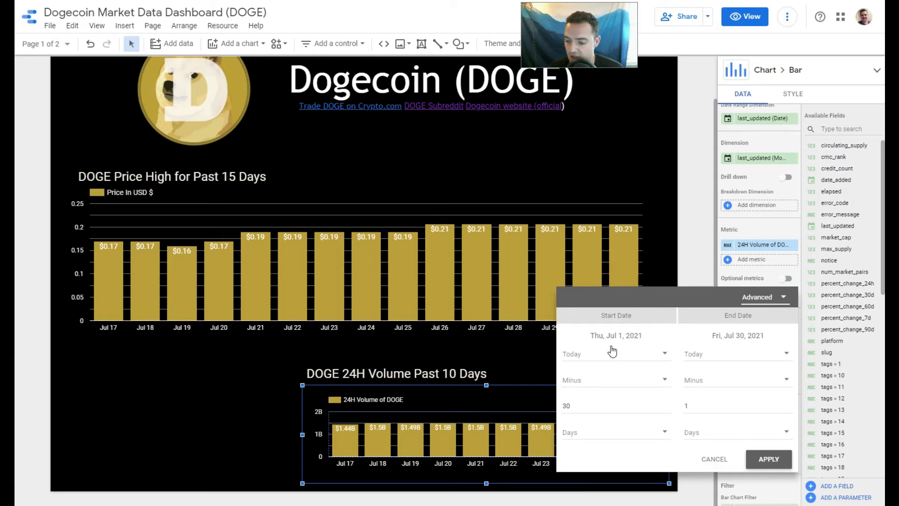
{"action": "double_click", "coordinate": [563, 412]}
{"action": "type", "text": "10"}
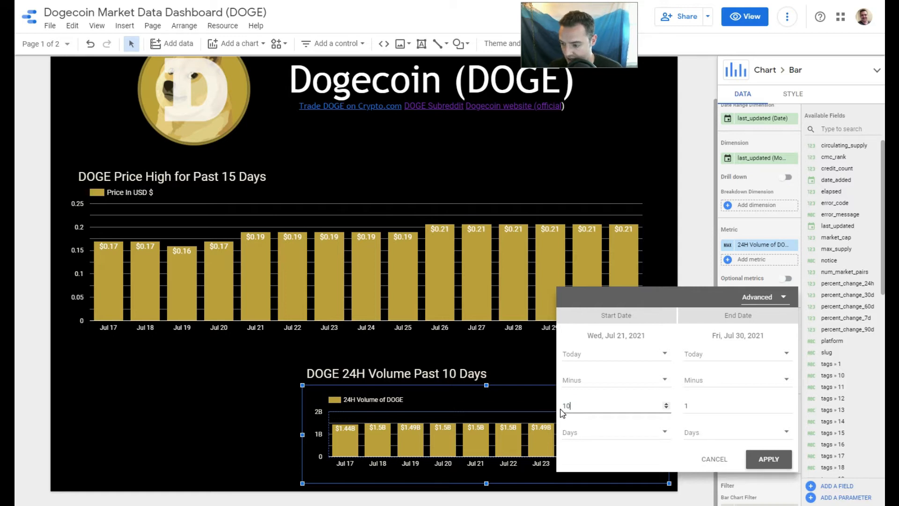
{"action": "left_click", "coordinate": [643, 455]}
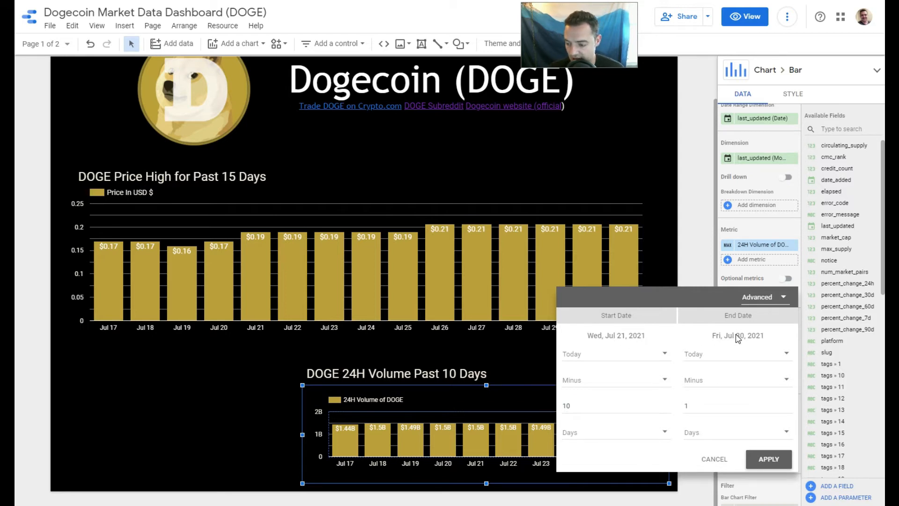
Set the volume chart's end date to today plus 0 days and apply the date range.
{"action": "left_click", "coordinate": [784, 381]}
{"action": "left_click", "coordinate": [735, 404]}
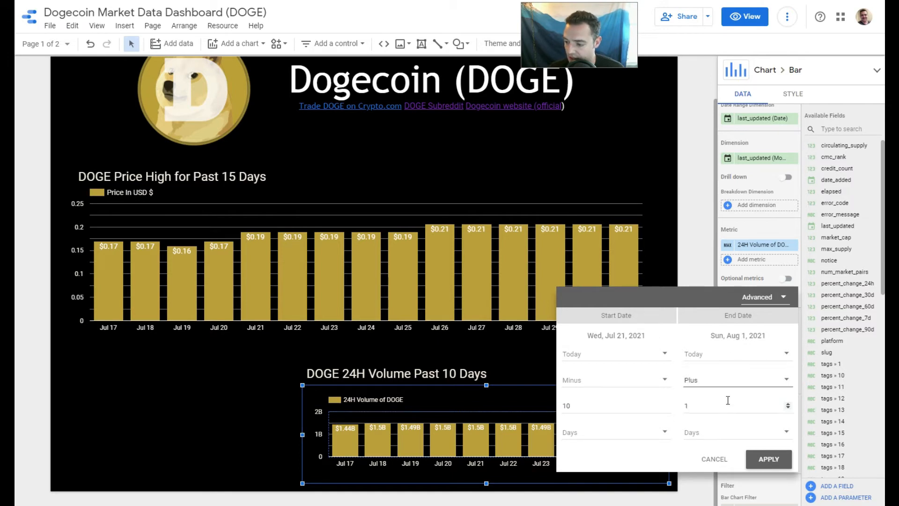
{"action": "left_click", "coordinate": [725, 404]}
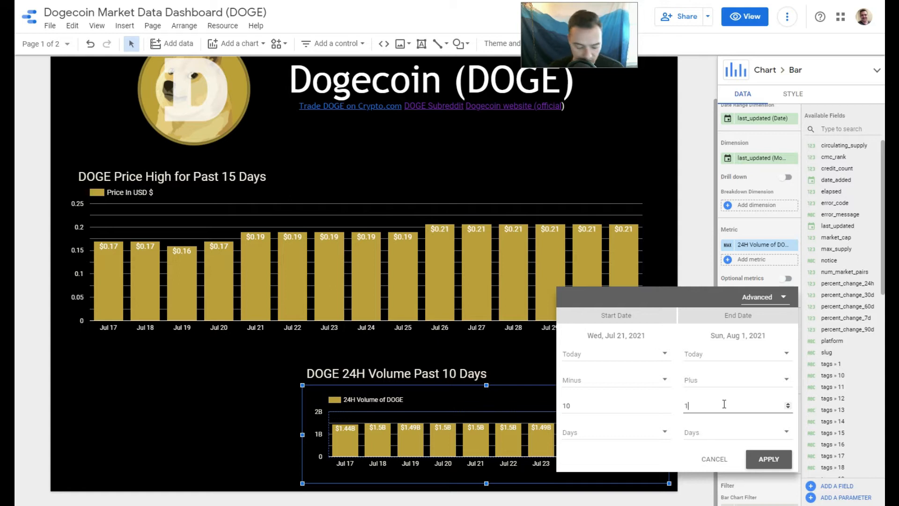
{"action": "key", "text": "BackSpace"}
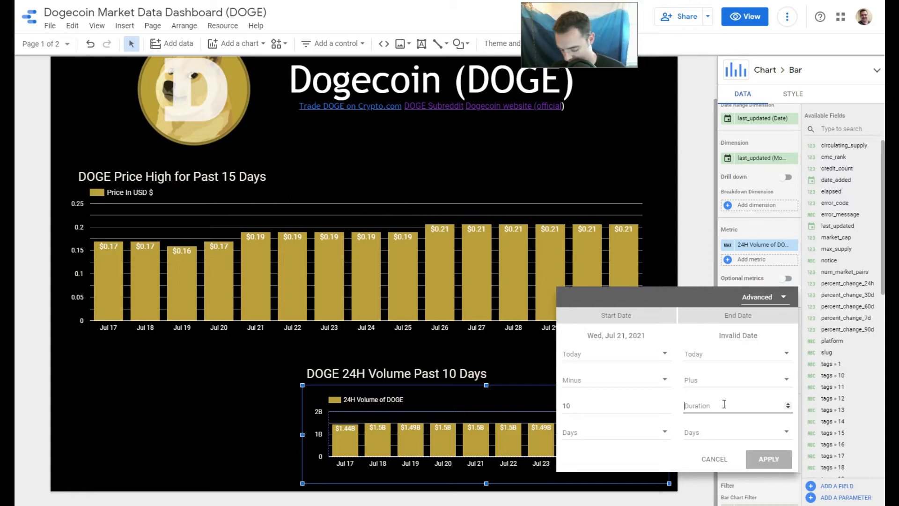
{"action": "type", "text": "0"}
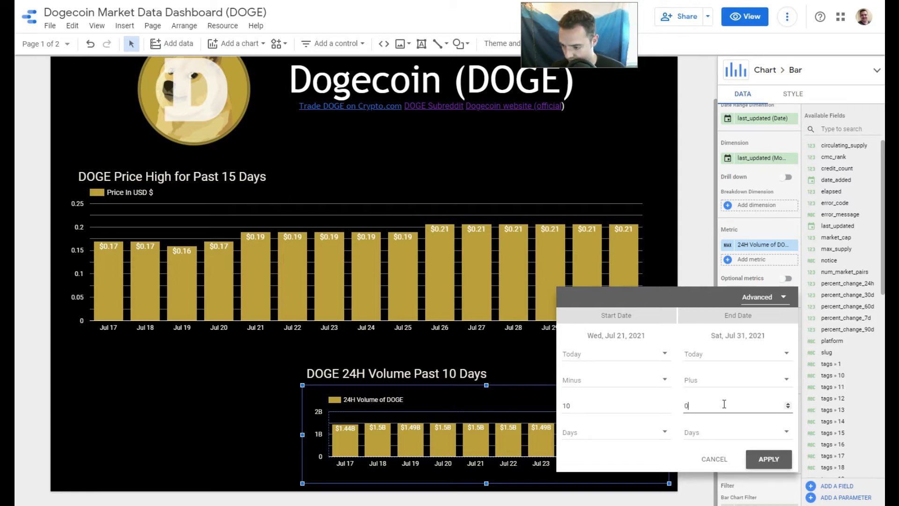
{"action": "left_click", "coordinate": [771, 460]}
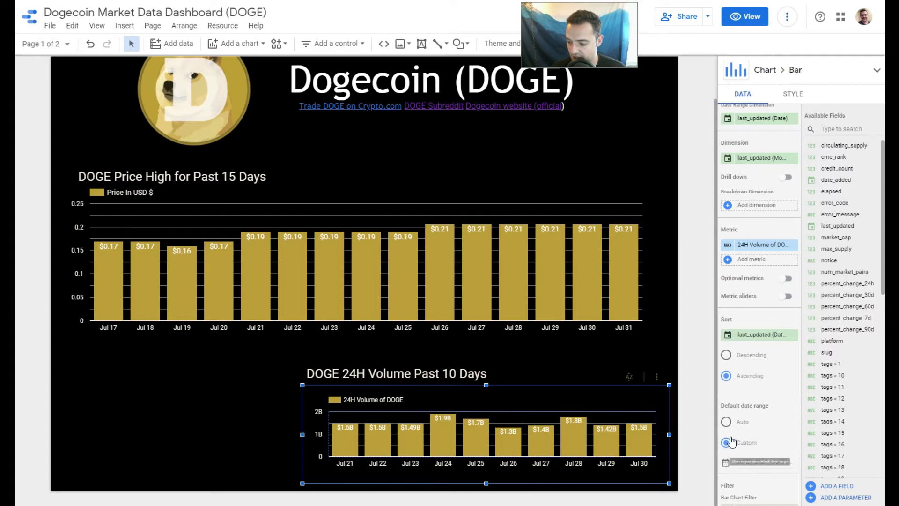
Change the volume chart's date range to end at today plus 1 day and apply it.
{"action": "left_click", "coordinate": [726, 463]}
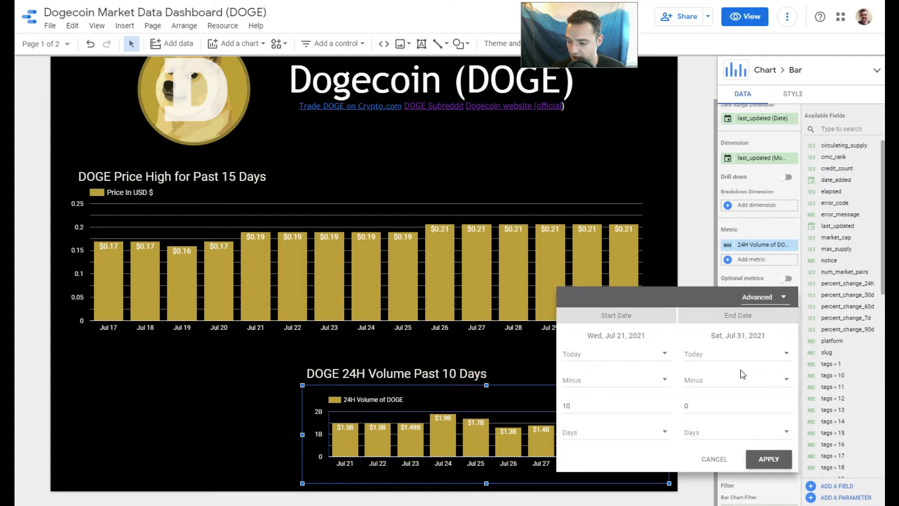
{"action": "left_click", "coordinate": [722, 407]}
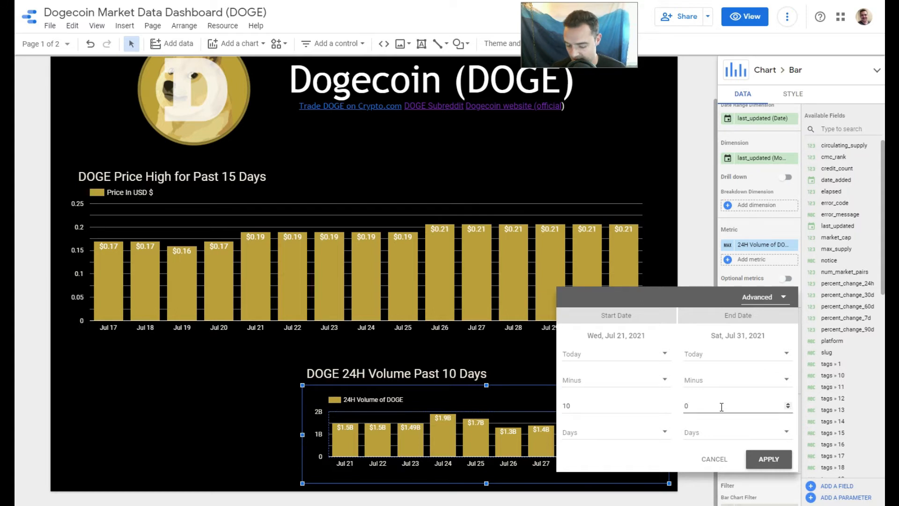
{"action": "key", "text": "BackSpace"}
{"action": "type", "text": "1"}
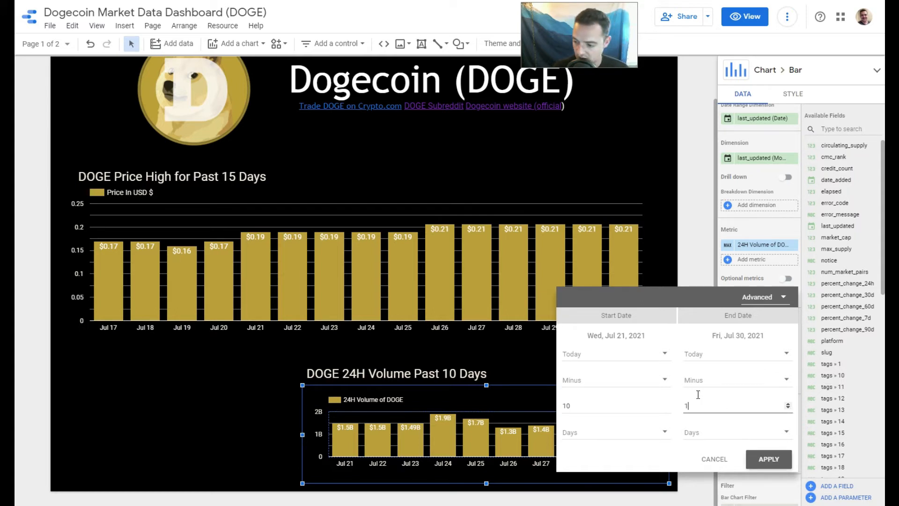
{"action": "left_click", "coordinate": [771, 360]}
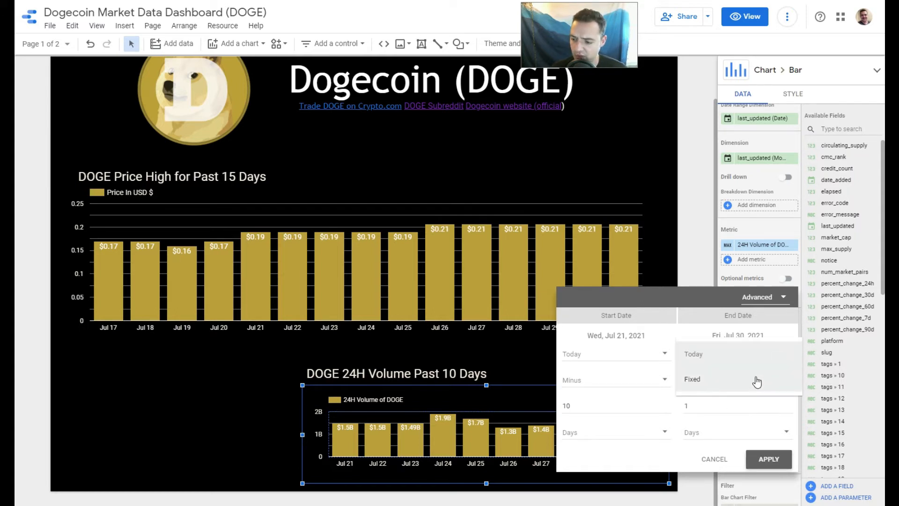
{"action": "left_click", "coordinate": [769, 328]}
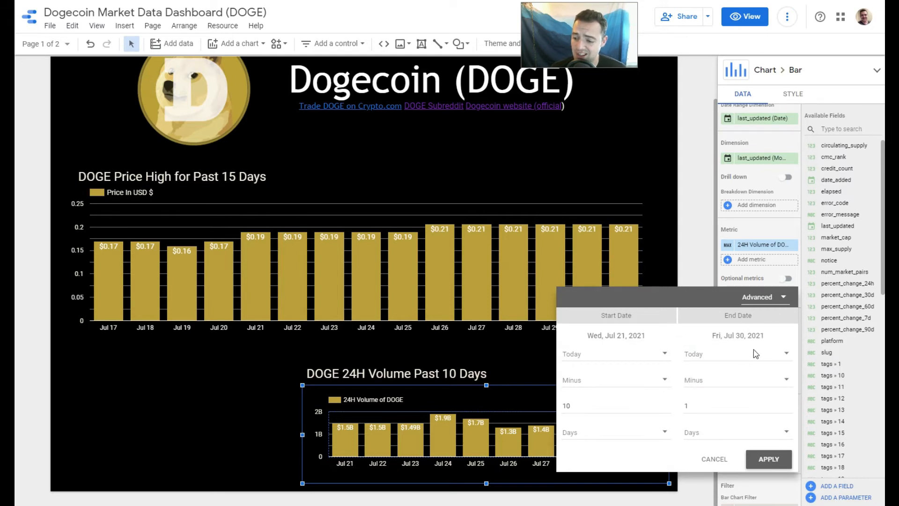
{"action": "left_click", "coordinate": [744, 382]}
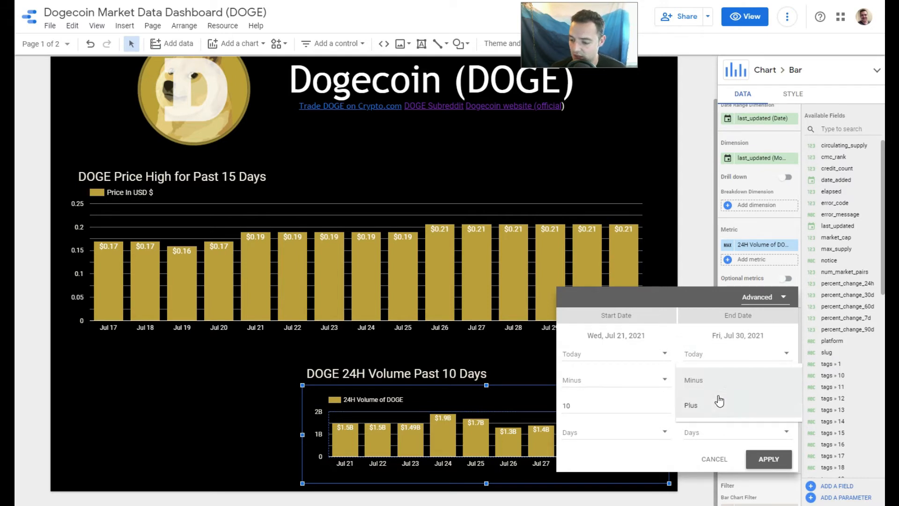
{"action": "left_click", "coordinate": [718, 401]}
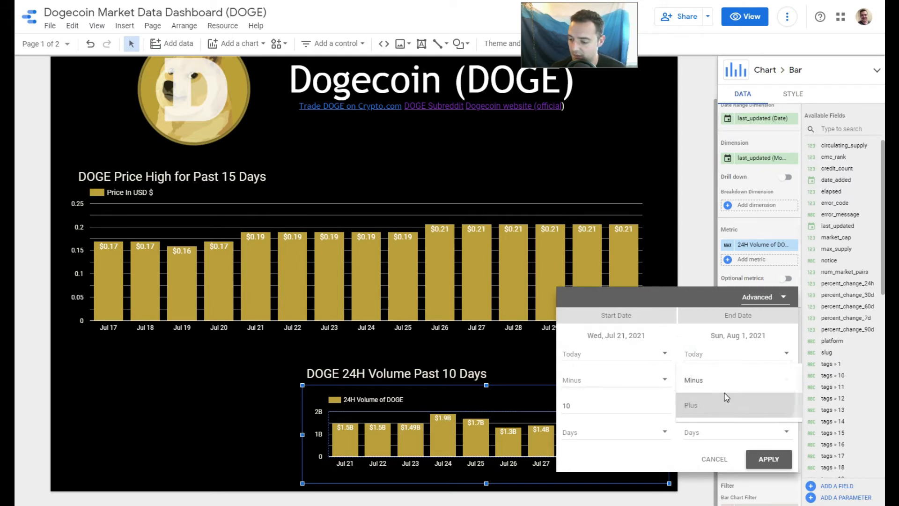
{"action": "left_click", "coordinate": [769, 460]}
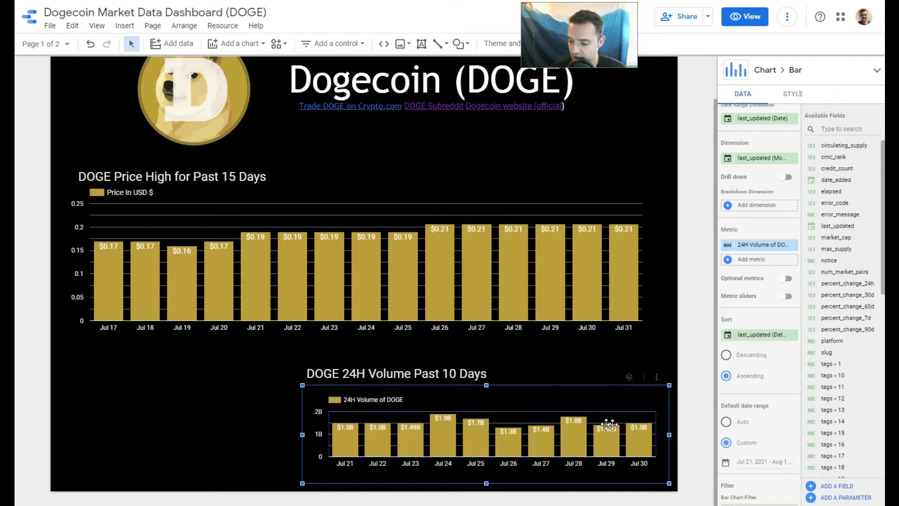
Try showing 11 bars in the volume chart and set the number of bars back to 10.
{"action": "left_click", "coordinate": [788, 95]}
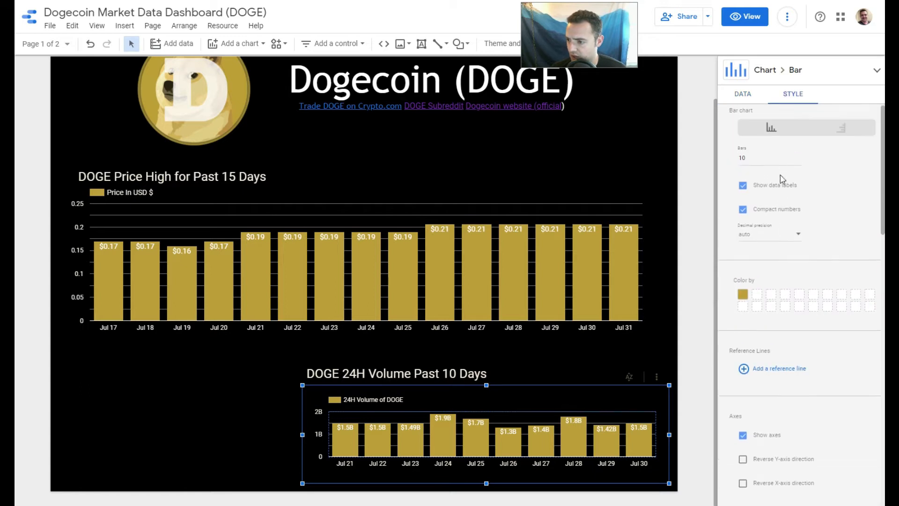
{"action": "left_click", "coordinate": [798, 162]}
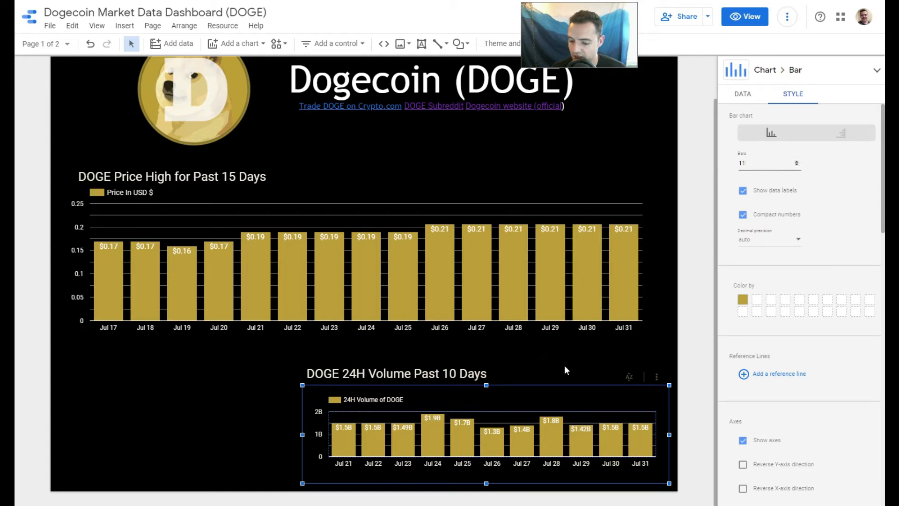
{"action": "left_click", "coordinate": [797, 167]}
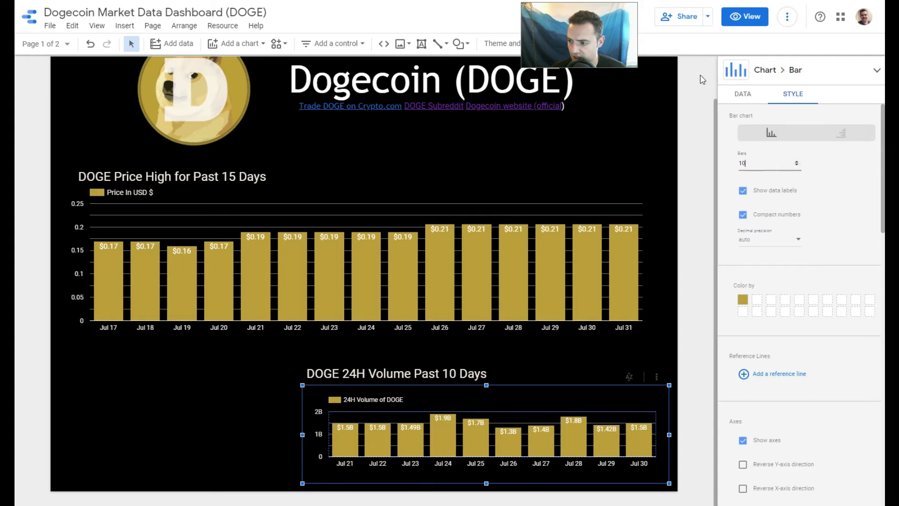
Try a descending sort order on the volume chart and switch it back to ascending.
{"action": "left_click", "coordinate": [750, 95]}
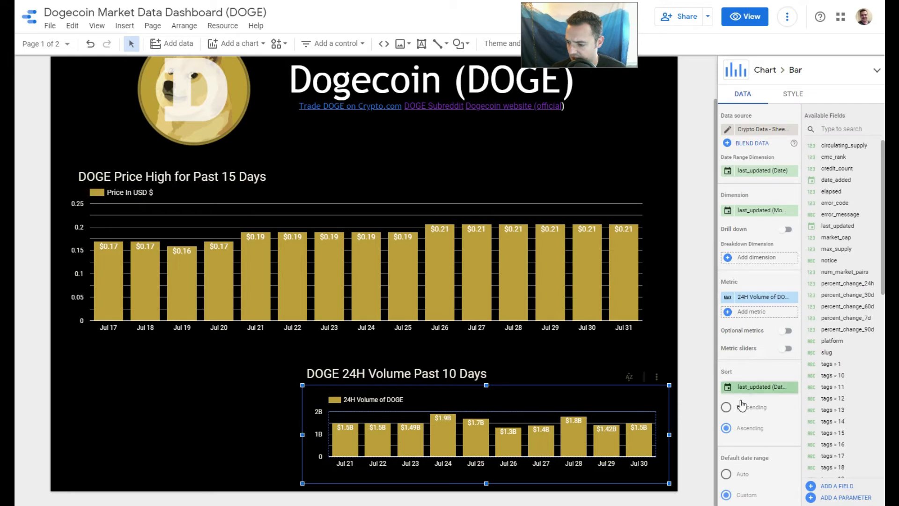
{"action": "left_click", "coordinate": [727, 408]}
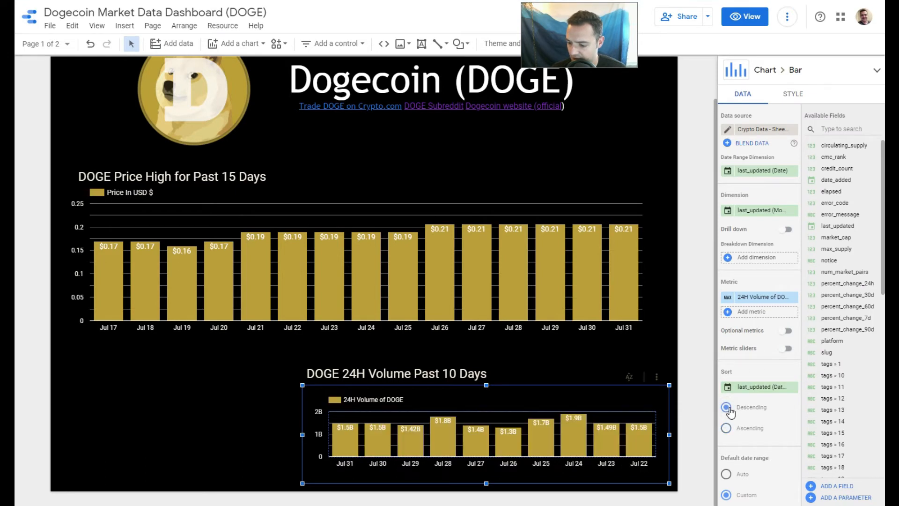
{"action": "left_click", "coordinate": [726, 428]}
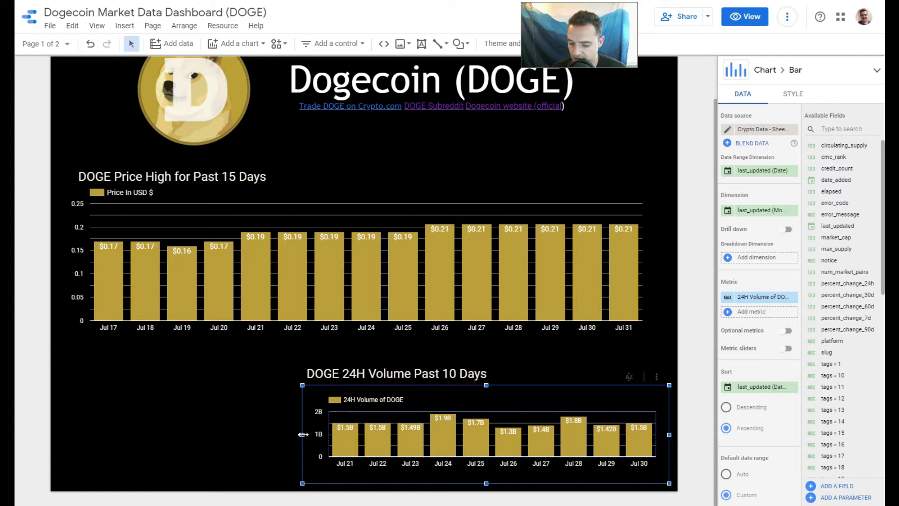
Narrow the volume chart slightly from its left edge and set its number of bars to 11.
{"action": "mouse_move", "coordinate": [303, 435]}
{"action": "left_mouse_down"}
{"action": "mouse_move", "coordinate": [294, 435]}
{"action": "mouse_move", "coordinate": [307, 432]}
{"action": "left_mouse_up"}
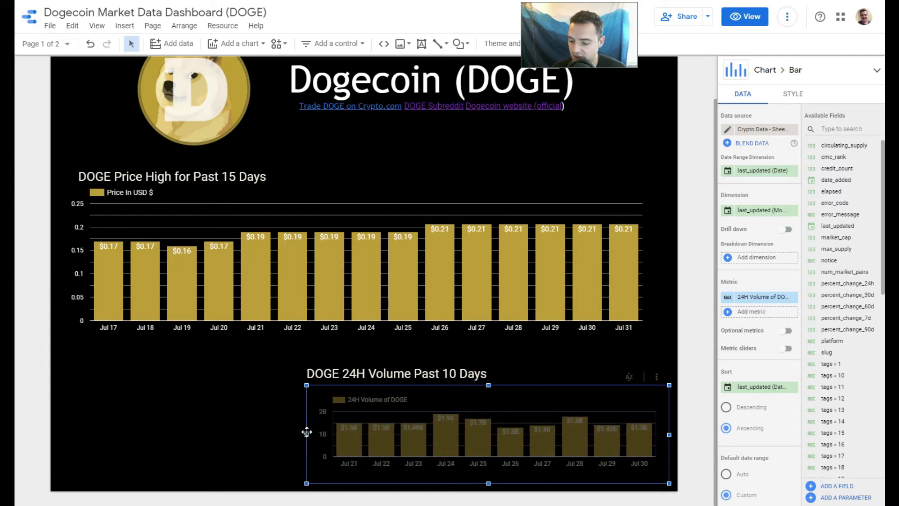
{"action": "left_click", "coordinate": [792, 104]}
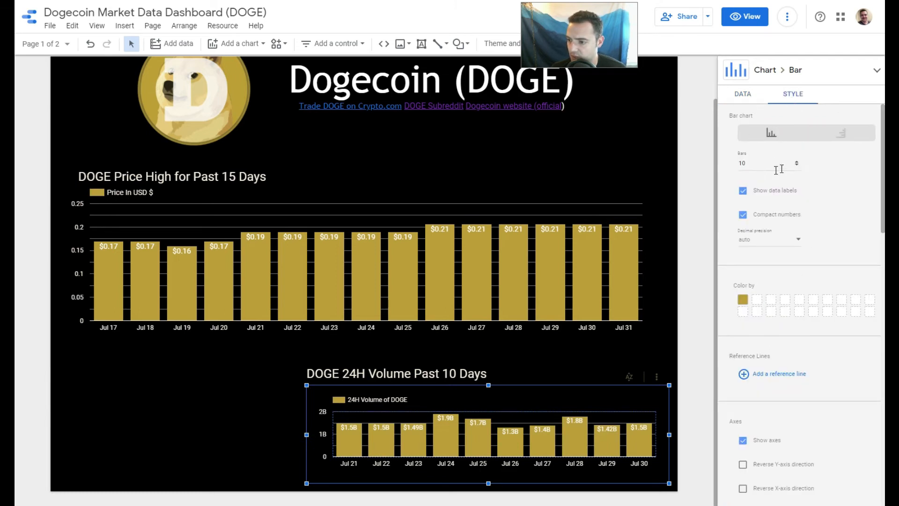
{"action": "left_click", "coordinate": [798, 162]}
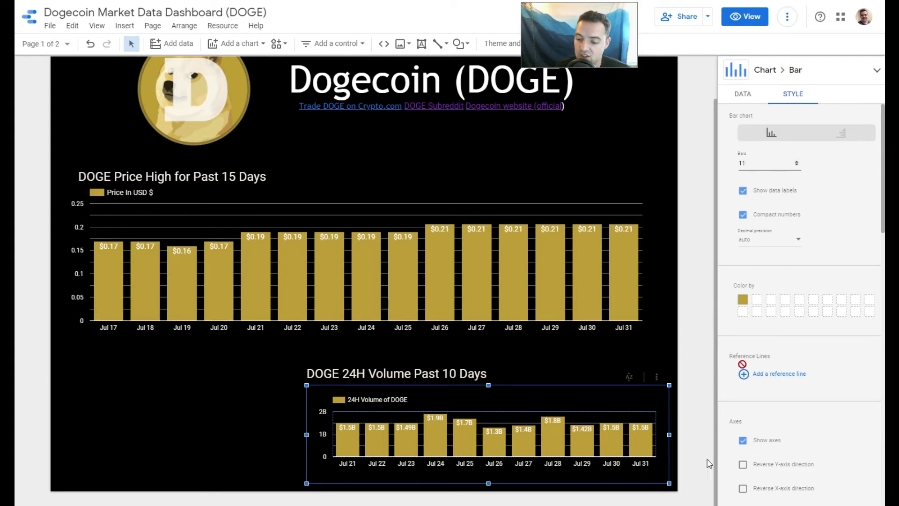
{"action": "left_click", "coordinate": [743, 96]}
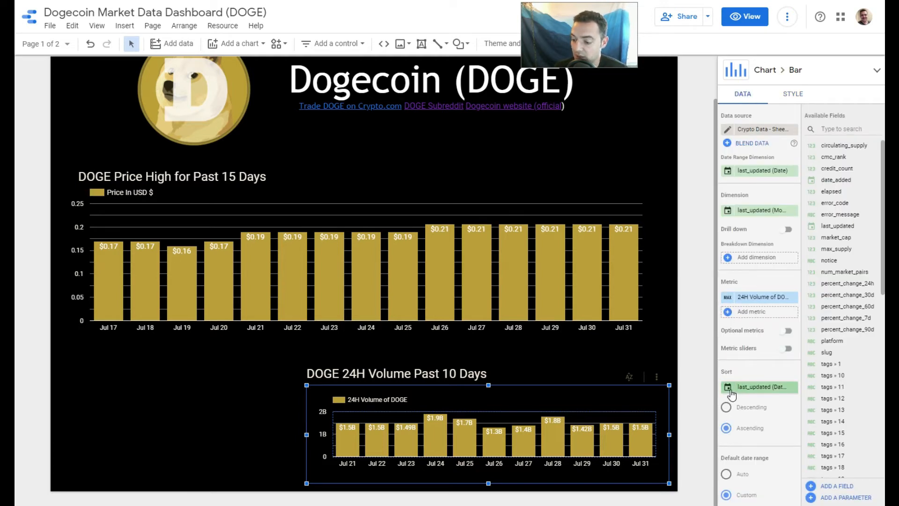
Give the 15-day price chart a custom, advanced default date range starting at today minus 15 days and apply it.
{"action": "left_click", "coordinate": [627, 312]}
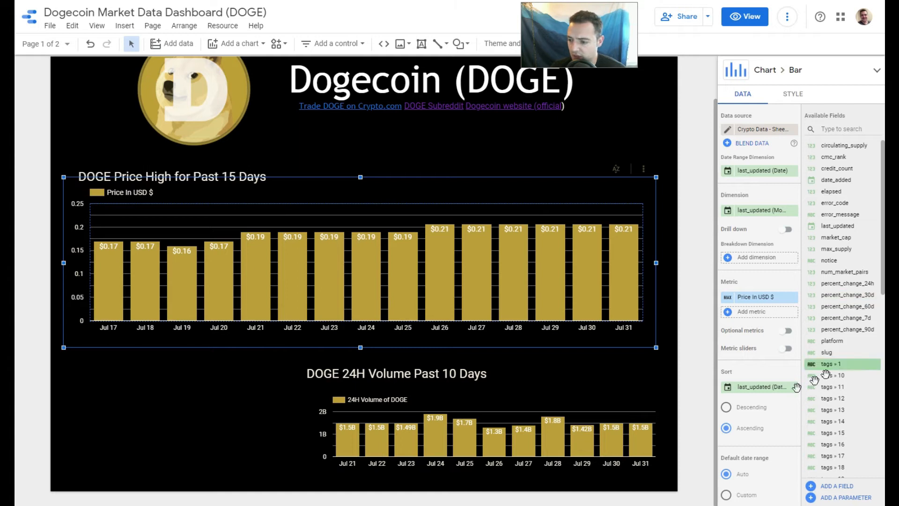
{"action": "scroll", "coordinate": [747, 436], "scroll_direction": "down", "scroll_amount": 1}
{"action": "scroll", "coordinate": [746, 435], "scroll_direction": "down", "scroll_amount": 2}
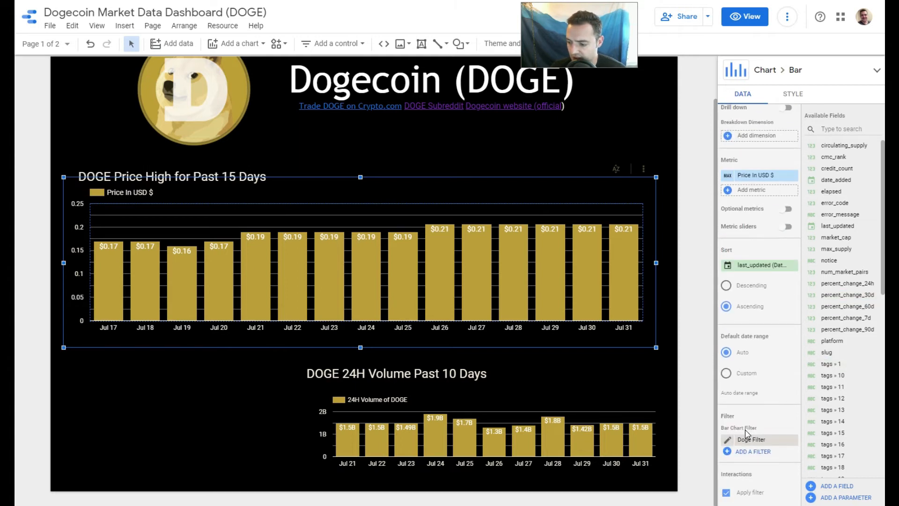
{"action": "left_click", "coordinate": [728, 375]}
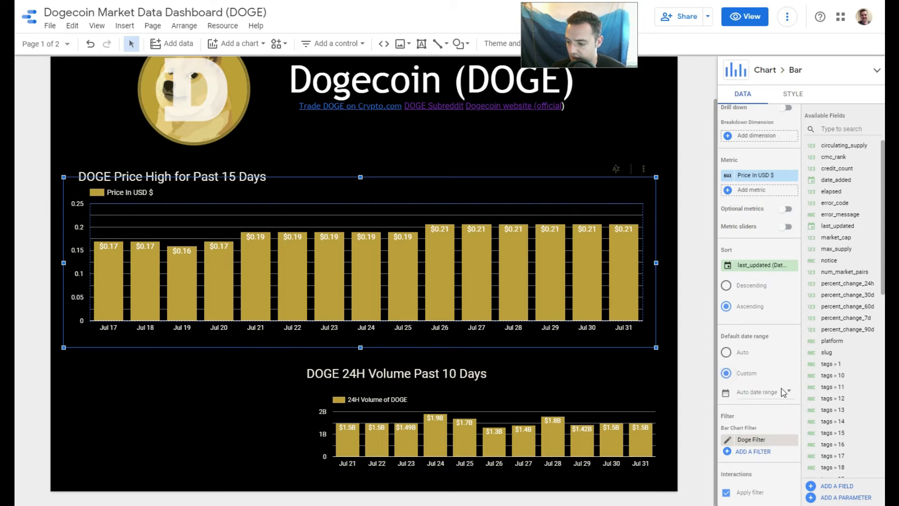
{"action": "left_click", "coordinate": [789, 281]}
{"action": "left_click", "coordinate": [730, 402]}
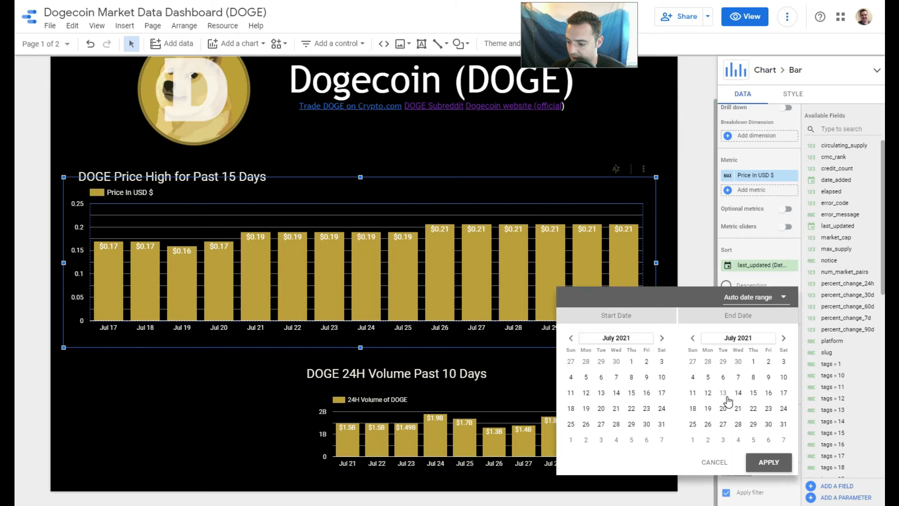
{"action": "left_click", "coordinate": [773, 299]}
{"action": "left_click", "coordinate": [765, 322]}
{"action": "left_click", "coordinate": [612, 401]}
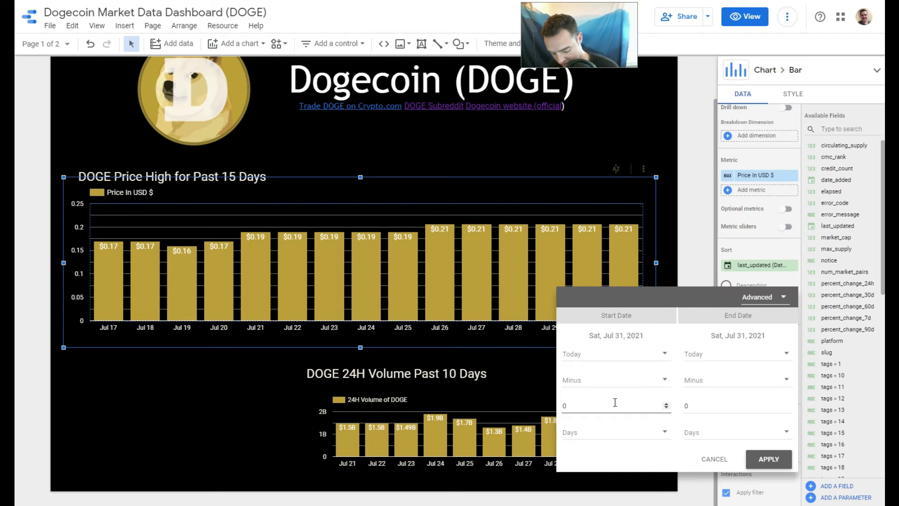
{"action": "key", "text": "BackSpace"}
{"action": "type", "text": "15"}
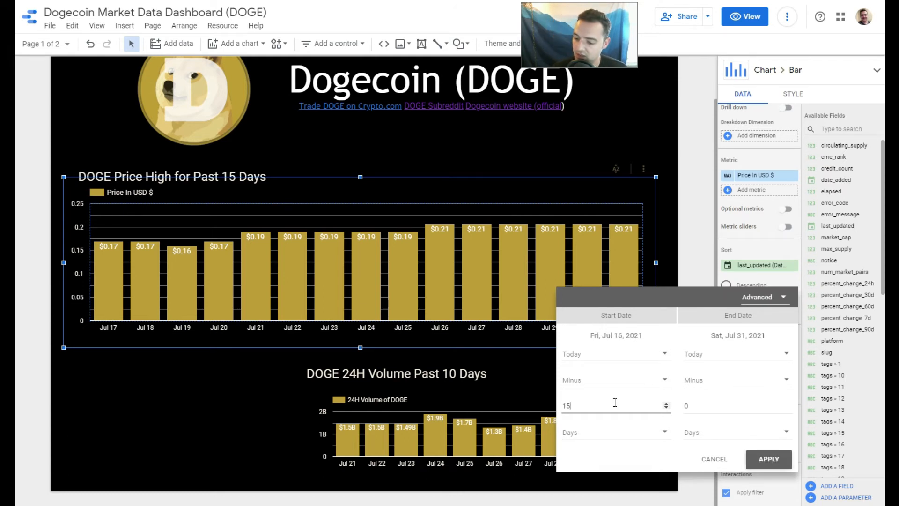
{"action": "left_click", "coordinate": [770, 459]}
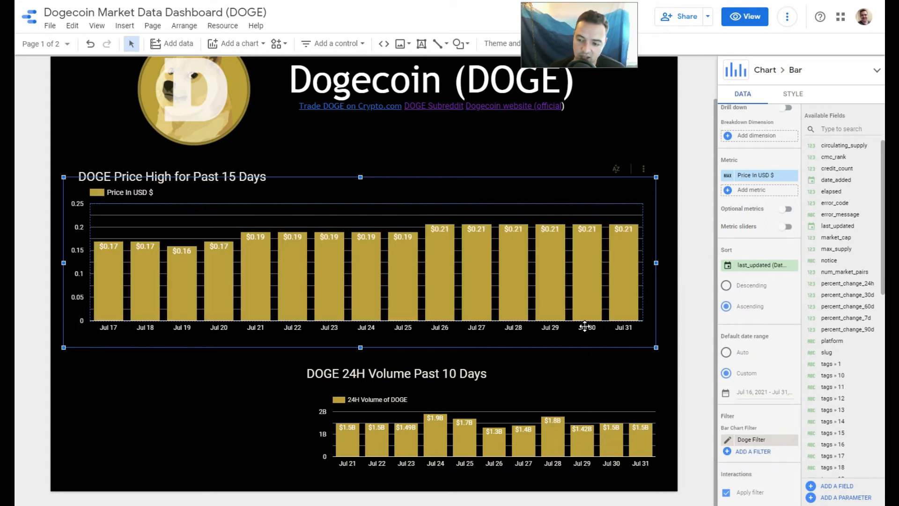
Move the "DOGE 24H Volume Past 10 Days" title up slightly and extend the volume chart's top edge up toward it.
{"action": "left_click", "coordinate": [616, 391]}
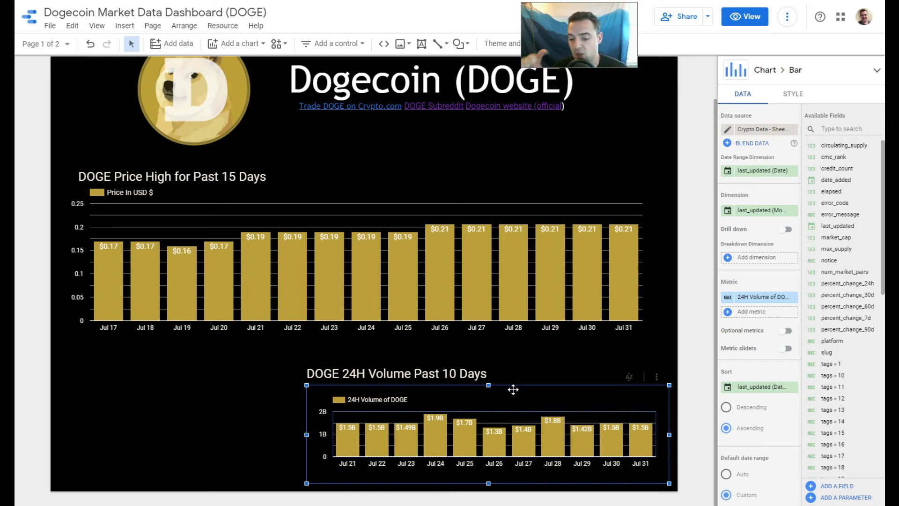
{"action": "left_click", "coordinate": [431, 369]}
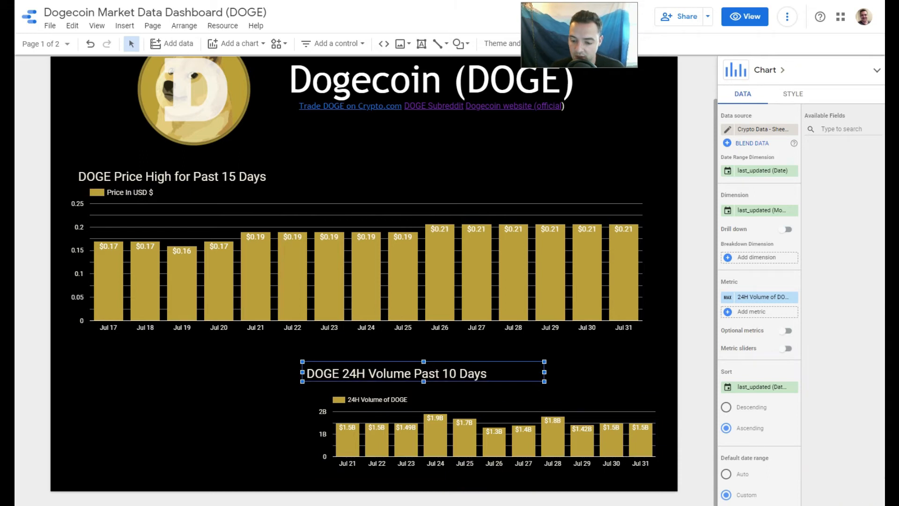
{"action": "left_click_drag", "start_coordinate": [443, 361], "coordinate": [443, 351]}
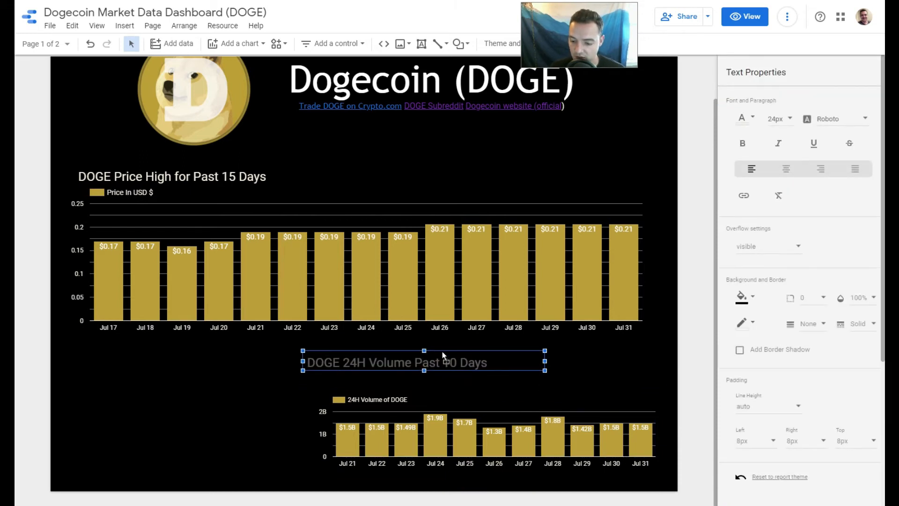
{"action": "left_click", "coordinate": [452, 399]}
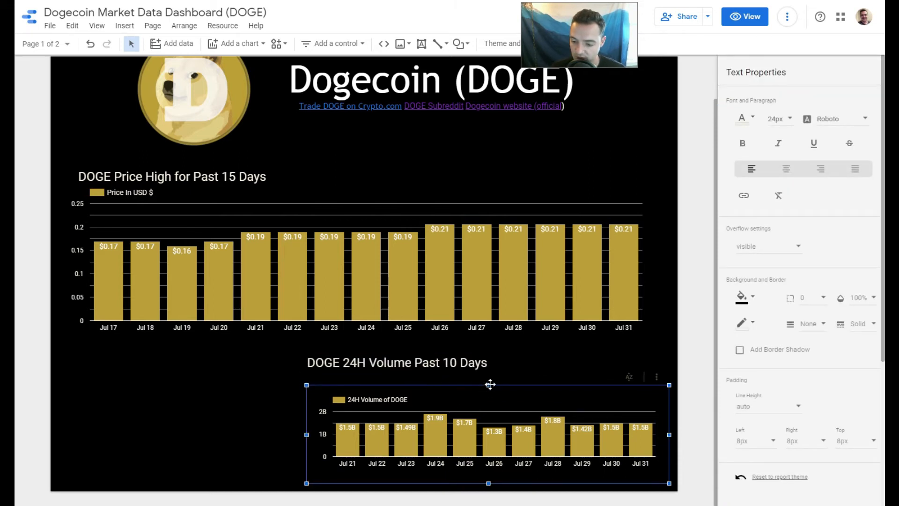
{"action": "left_click_drag", "start_coordinate": [491, 384], "coordinate": [490, 374]}
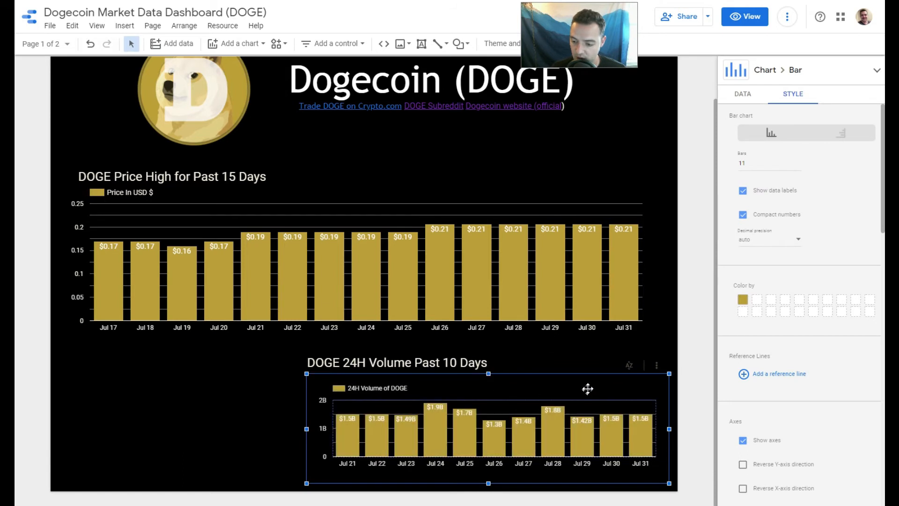
{"action": "left_click", "coordinate": [688, 285]}
Try light cyan, white and the pale gold theme color for the volume chart's bars.
{"action": "left_click", "coordinate": [546, 435]}
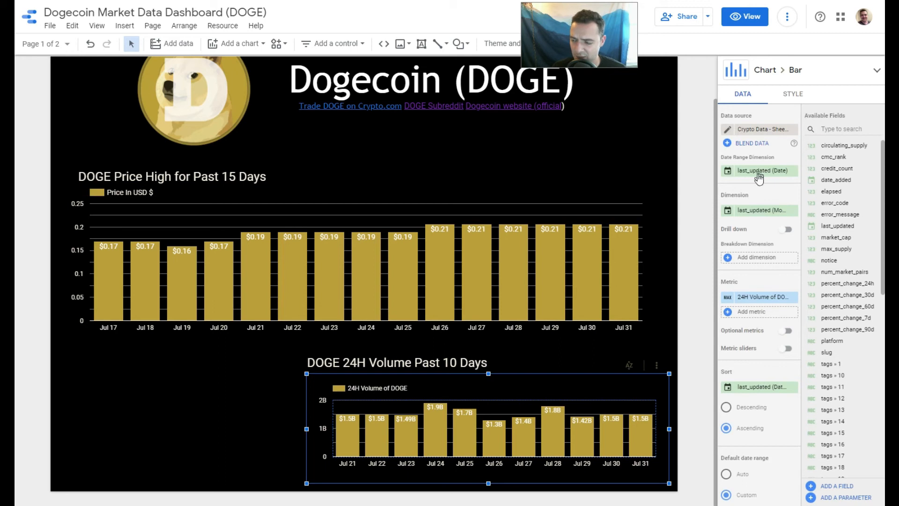
{"action": "left_click", "coordinate": [802, 96]}
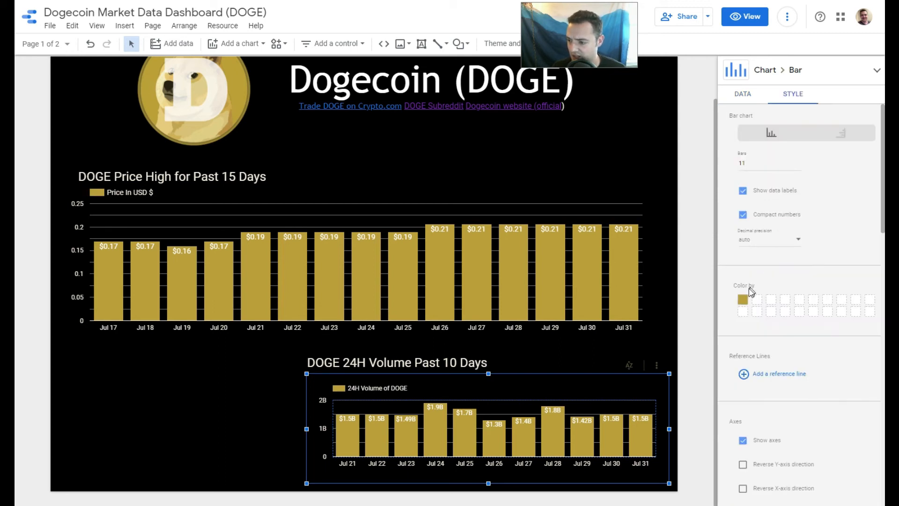
{"action": "left_click", "coordinate": [744, 300]}
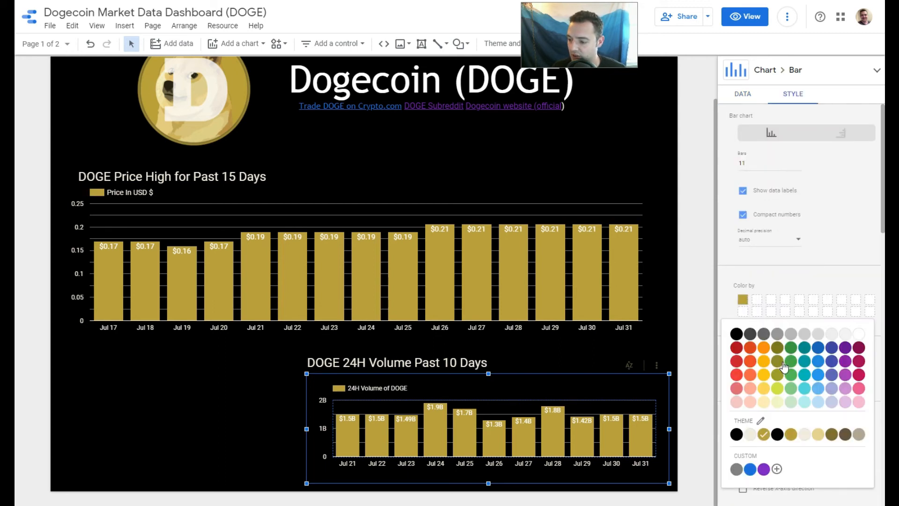
{"action": "left_click", "coordinate": [805, 390]}
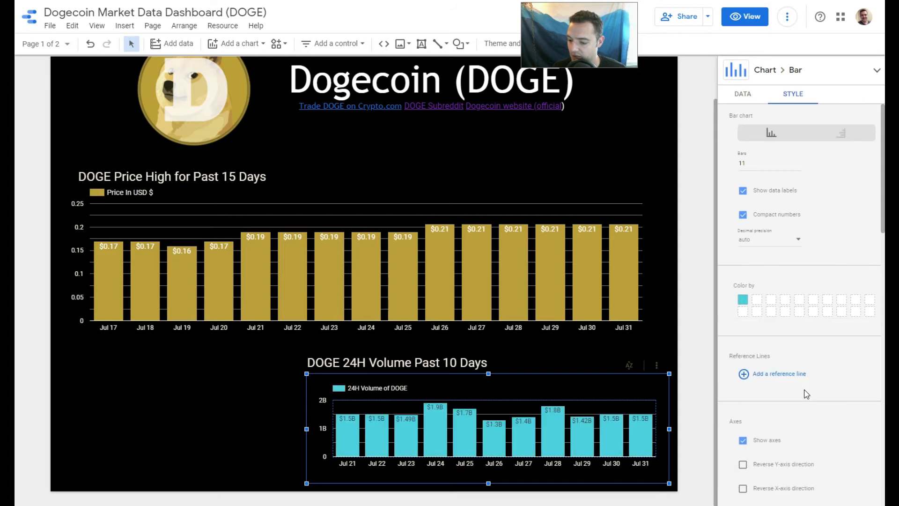
{"action": "left_click", "coordinate": [744, 301]}
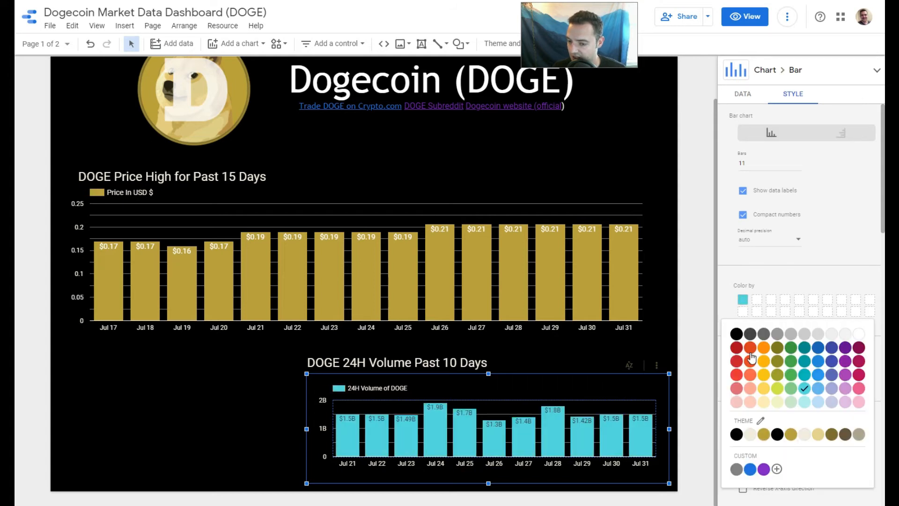
{"action": "left_click", "coordinate": [860, 335]}
{"action": "left_click", "coordinate": [744, 300]}
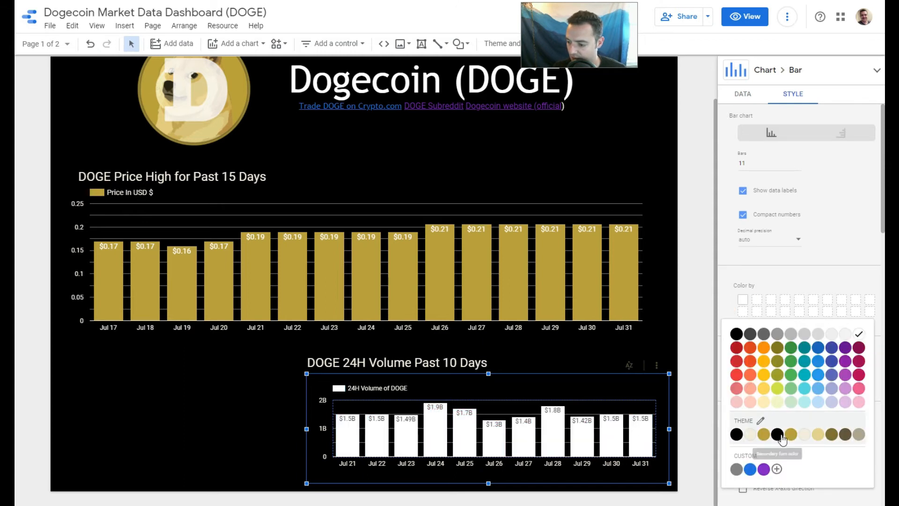
{"action": "left_click", "coordinate": [819, 434]}
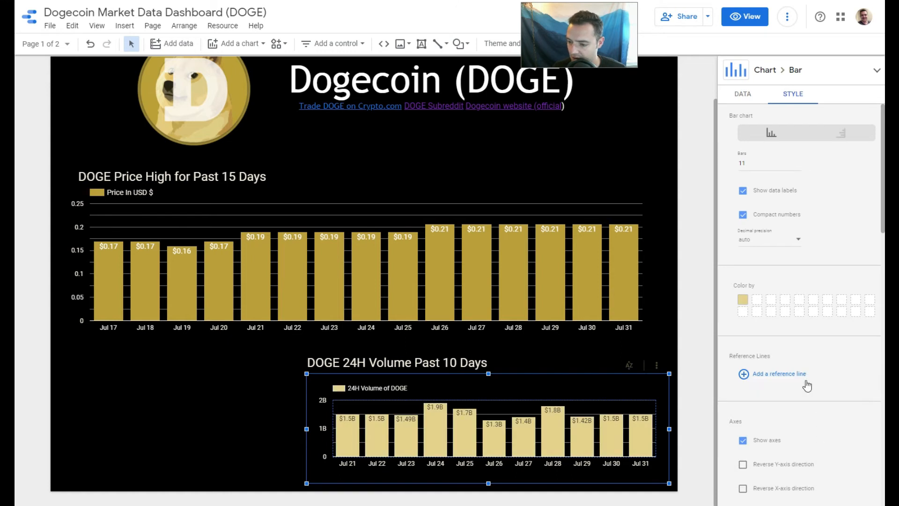
Color the volume chart's bars with the dark gold theme color and deselect the chart.
{"action": "left_click", "coordinate": [743, 302]}
{"action": "left_click", "coordinate": [835, 435]}
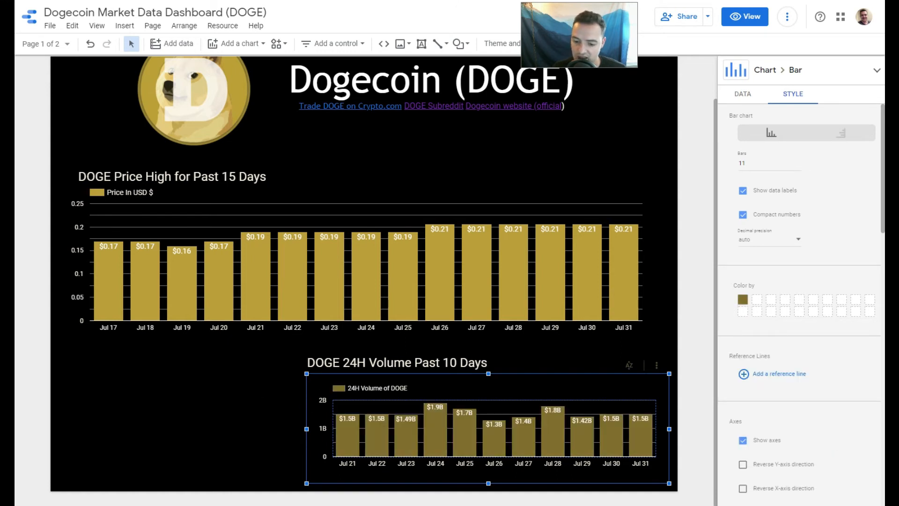
{"action": "left_click", "coordinate": [250, 400]}
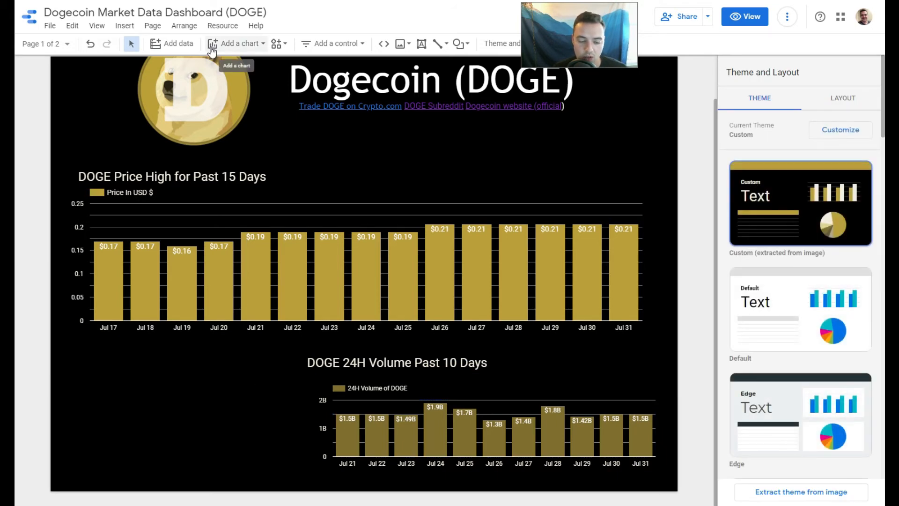
Insert a scorecard in the empty area beneath the price chart, to the left of the volume chart.
{"action": "left_click", "coordinate": [234, 46]}
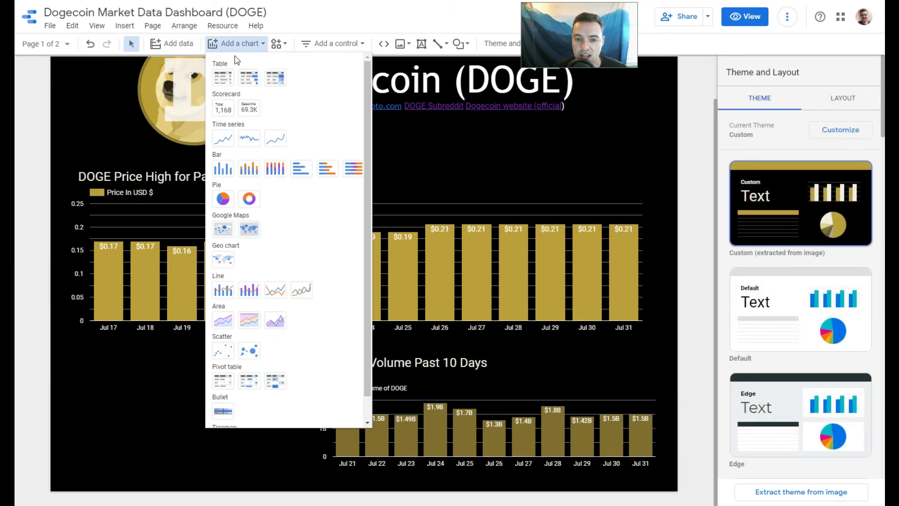
{"action": "left_click", "coordinate": [226, 112]}
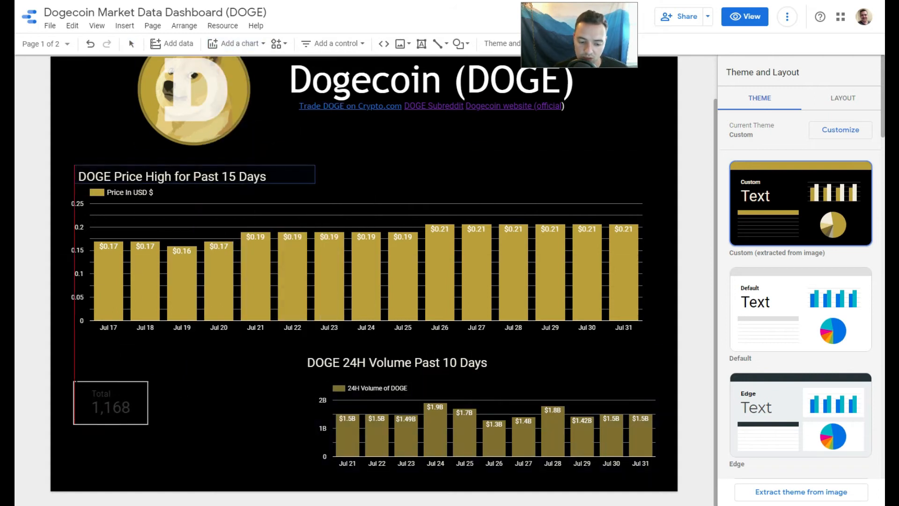
{"action": "mouse_move", "coordinate": [74, 379]}
{"action": "left_mouse_down"}
{"action": "mouse_move", "coordinate": [144, 422]}
{"action": "mouse_move", "coordinate": [216, 425]}
{"action": "mouse_move", "coordinate": [299, 465]}
{"action": "left_mouse_up"}
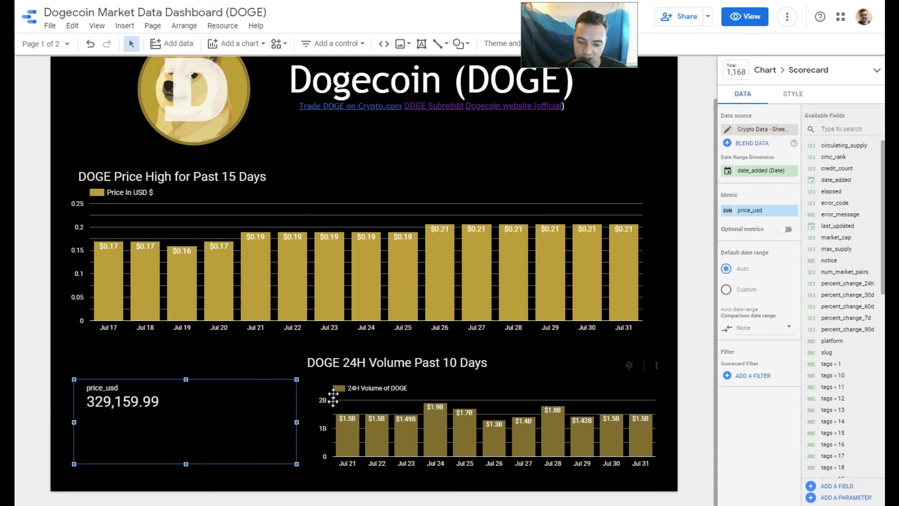
Duplicate the "DOGE 24H Volume Past 10 Days" title and place the copy directly above the scorecard, aligned with its left edge.
{"action": "left_click", "coordinate": [378, 363]}
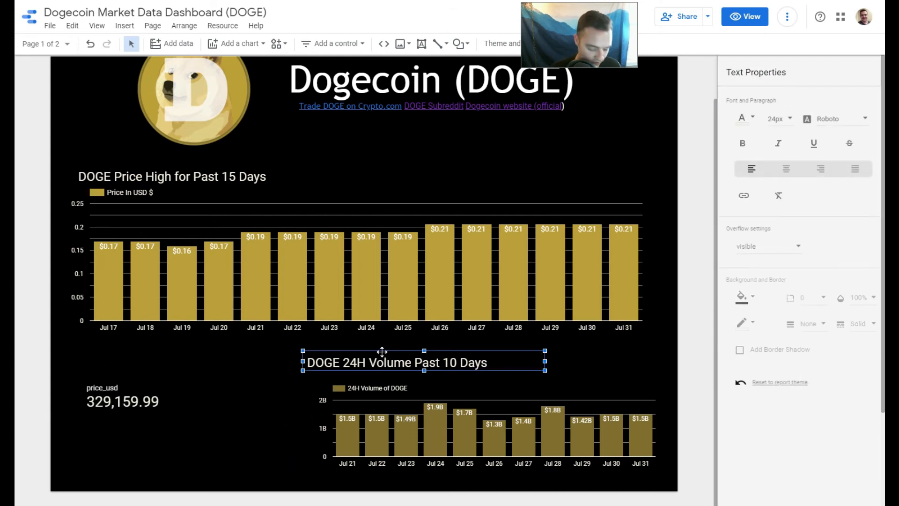
{"action": "key", "text": "ctrl+d"}
{"action": "left_click_drag", "start_coordinate": [396, 364], "coordinate": [159, 362]}
Change the copied title's text to "DOGE 24H Volume Today" and center it in its text box.
{"action": "double_click", "coordinate": [200, 363]}
{"action": "left_click_drag", "start_coordinate": [259, 363], "coordinate": [174, 364]}
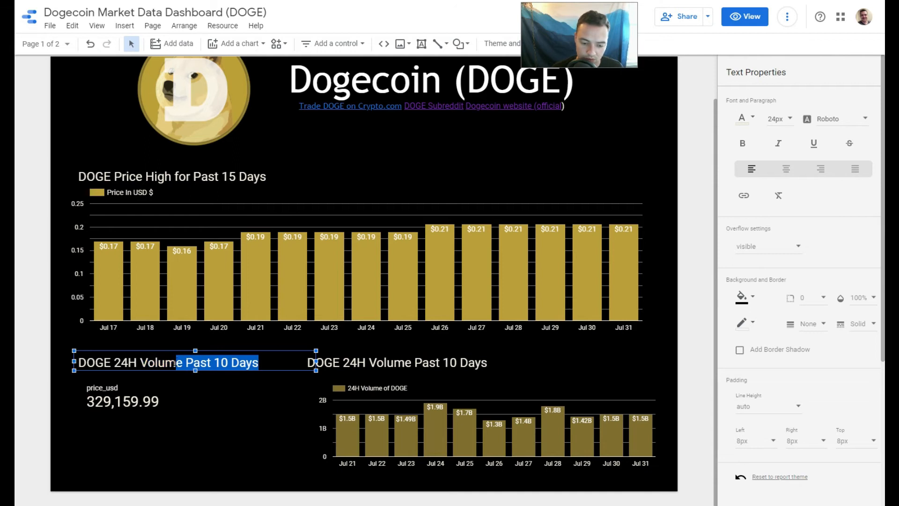
{"action": "key", "text": "BackSpace"}
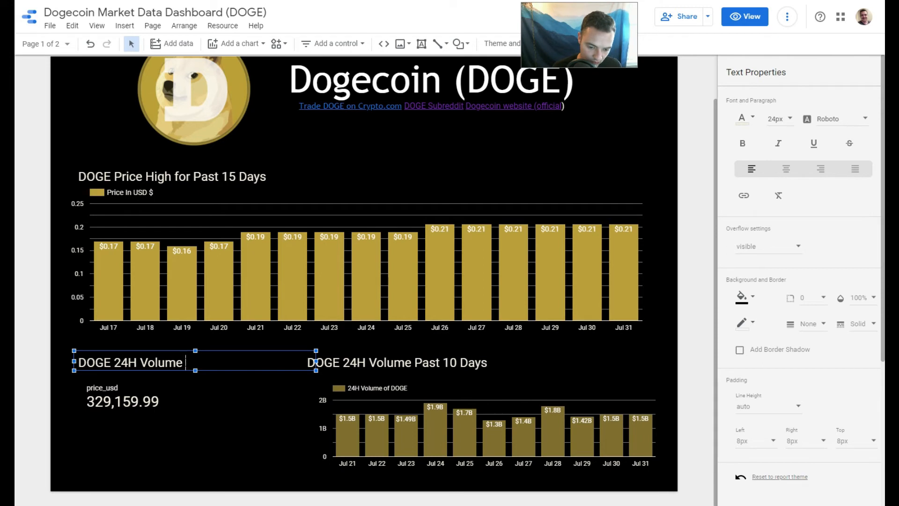
{"action": "type", "text": "Todayt"}
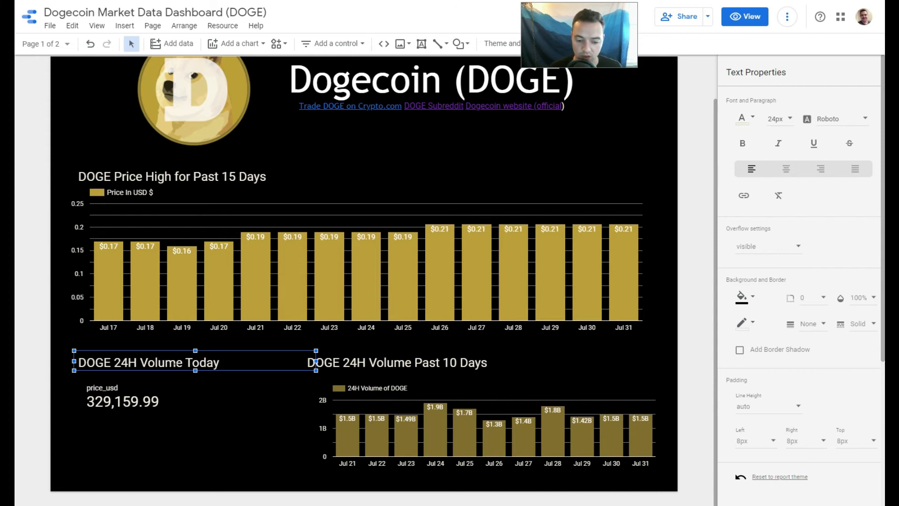
{"action": "triple_click", "coordinate": [173, 363]}
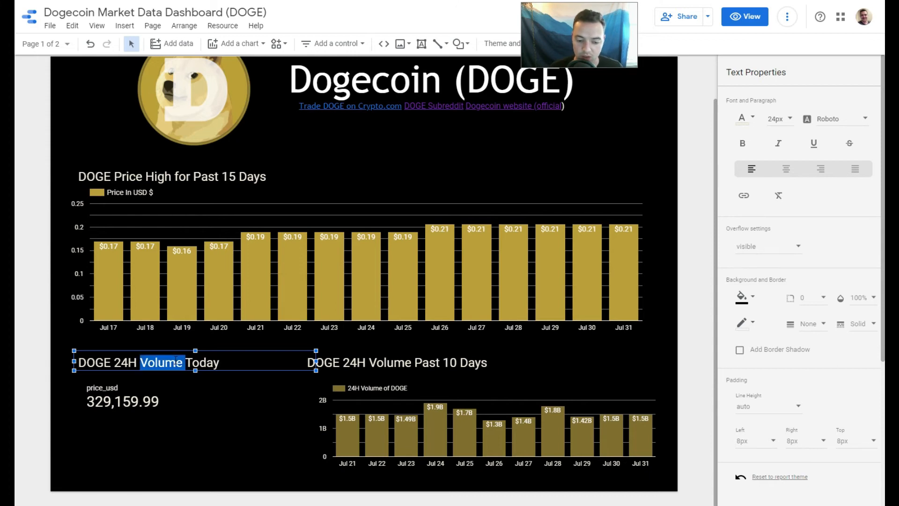
{"action": "left_click", "coordinate": [795, 170]}
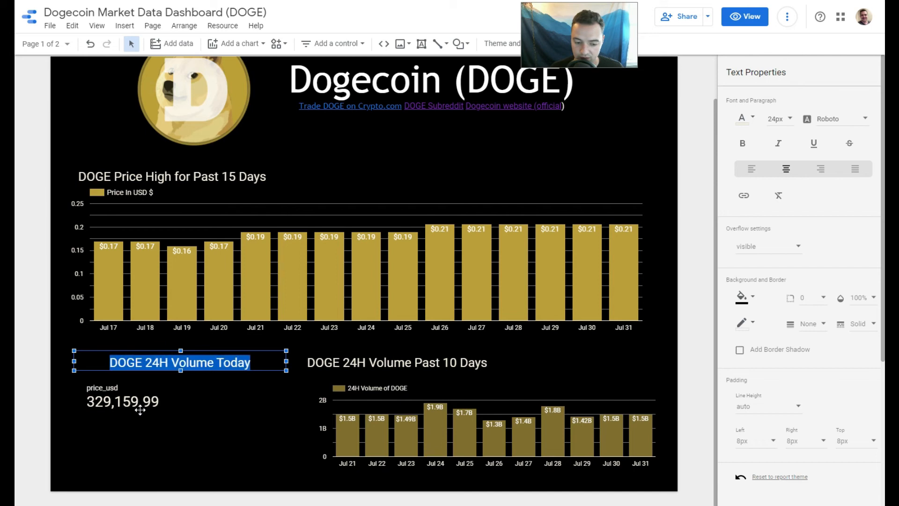
Center the scorecard's metric name, metric value and comparison, and hide the metric name.
{"action": "left_click", "coordinate": [130, 399]}
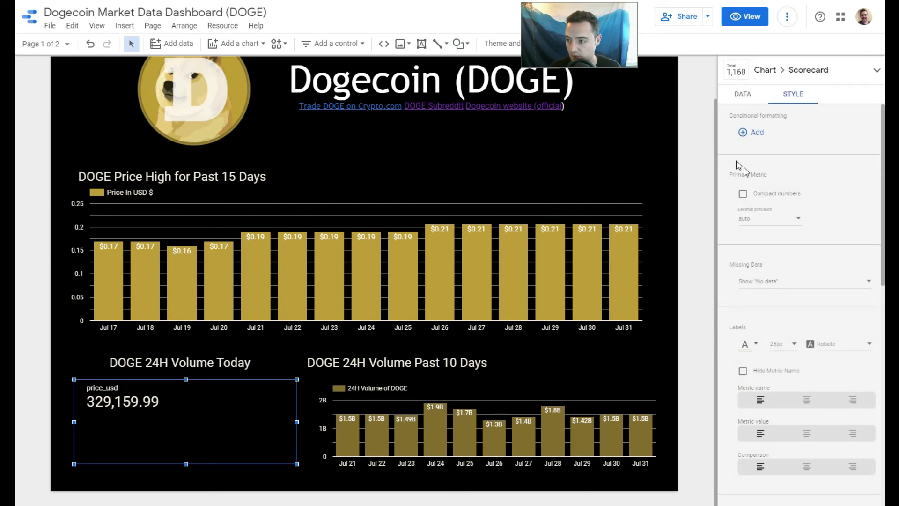
{"action": "left_click", "coordinate": [807, 400]}
{"action": "left_click", "coordinate": [807, 432]}
{"action": "left_click", "coordinate": [806, 467]}
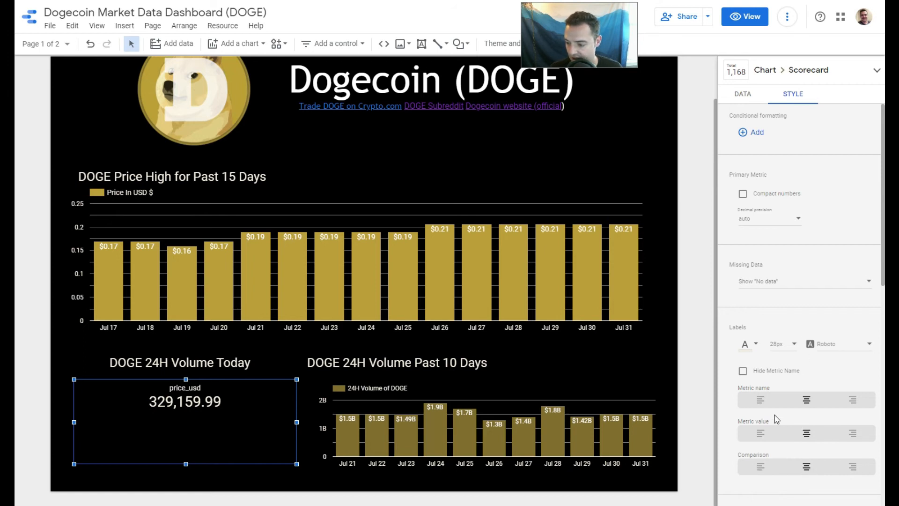
{"action": "left_click", "coordinate": [743, 371]}
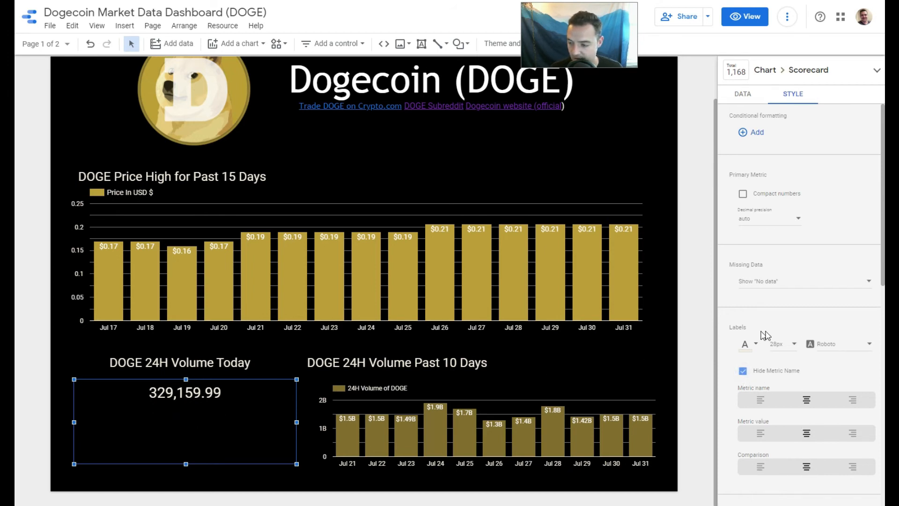
Enlarge the scorecard's label font size to 72px.
{"action": "left_click", "coordinate": [792, 346]}
{"action": "left_click", "coordinate": [791, 419]}
{"action": "left_click", "coordinate": [789, 346]}
{"action": "scroll", "coordinate": [787, 375], "scroll_direction": "down", "scroll_amount": 2}
{"action": "left_click", "coordinate": [785, 404]}
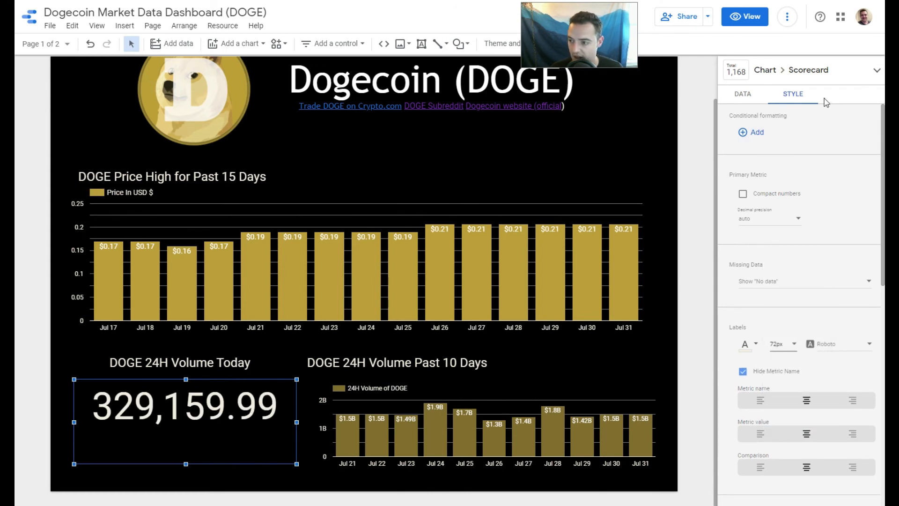
Replace the scorecard's price_usd metric with volume_24h and set its aggregation to Max.
{"action": "left_click", "coordinate": [743, 94]}
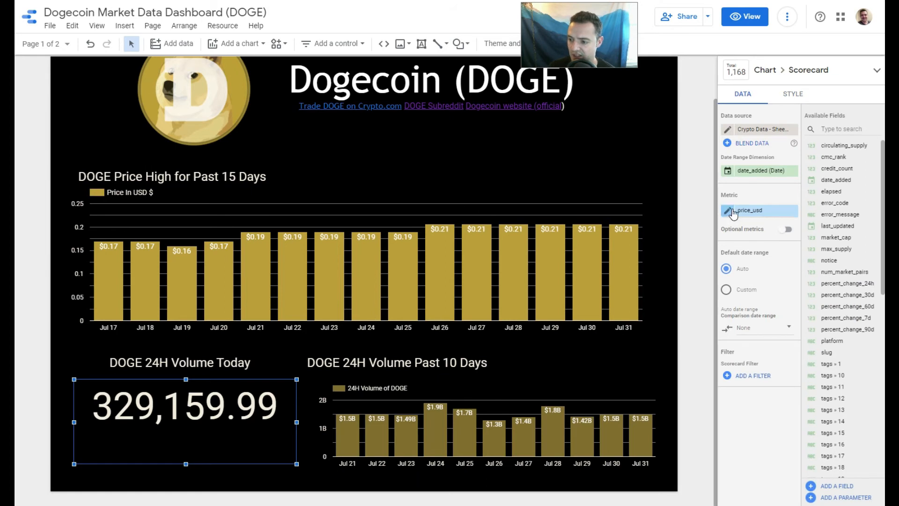
{"action": "scroll", "coordinate": [836, 424], "scroll_direction": "down", "scroll_amount": 6}
{"action": "scroll", "coordinate": [836, 433], "scroll_direction": "down", "scroll_amount": 5}
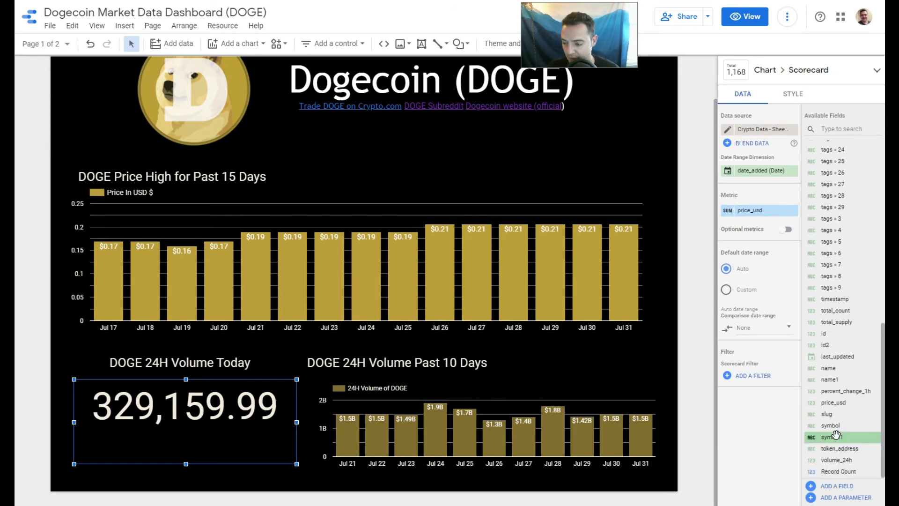
{"action": "left_click_drag", "start_coordinate": [836, 460], "coordinate": [755, 212]}
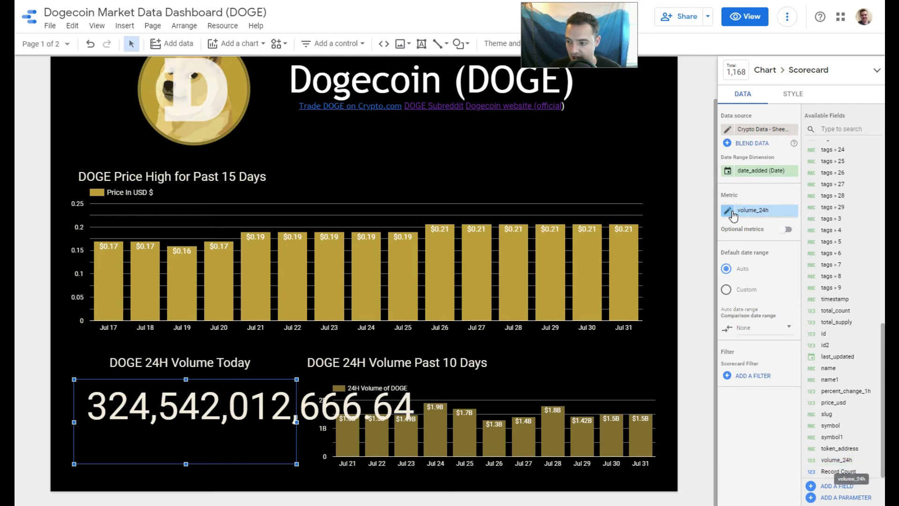
{"action": "left_click", "coordinate": [738, 212]}
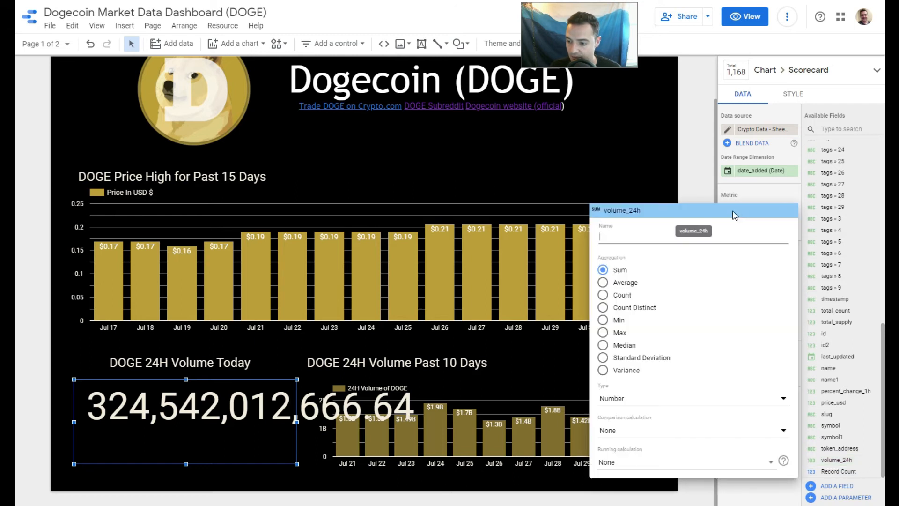
{"action": "left_click", "coordinate": [604, 333]}
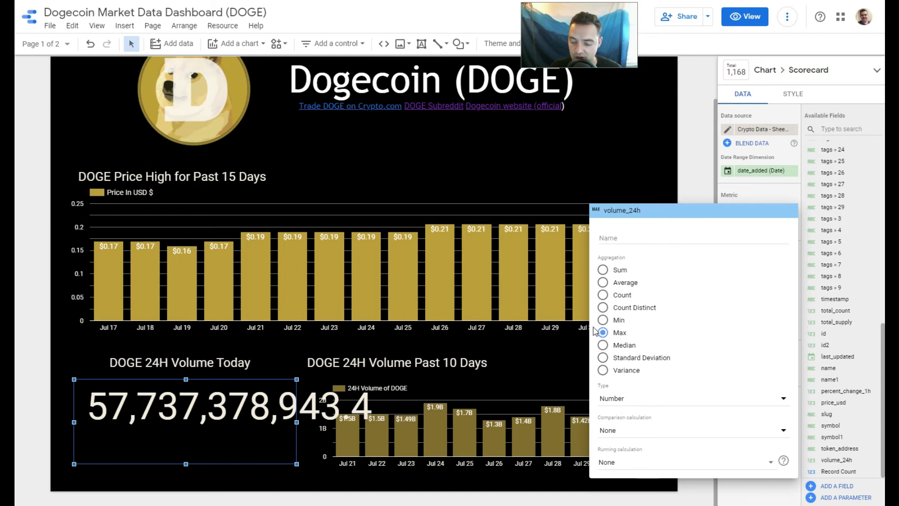
{"action": "left_click", "coordinate": [800, 95]}
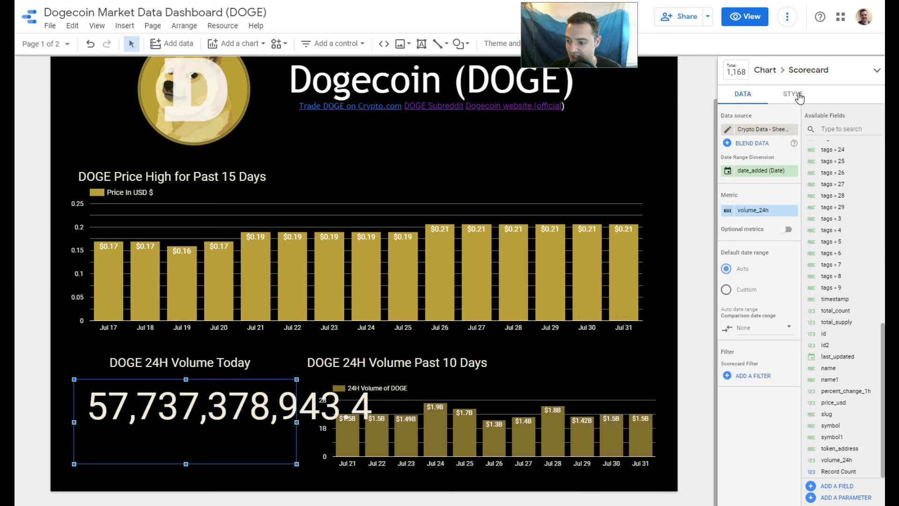
Show the scorecard's primary metric as compact numbers with a decimal precision of 3.
{"action": "left_click", "coordinate": [796, 94]}
{"action": "left_click", "coordinate": [744, 195]}
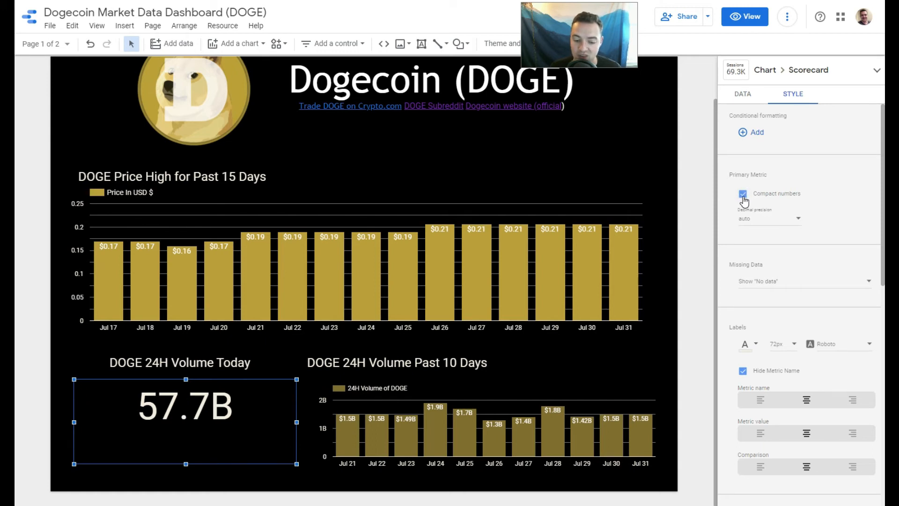
{"action": "left_click", "coordinate": [759, 220]}
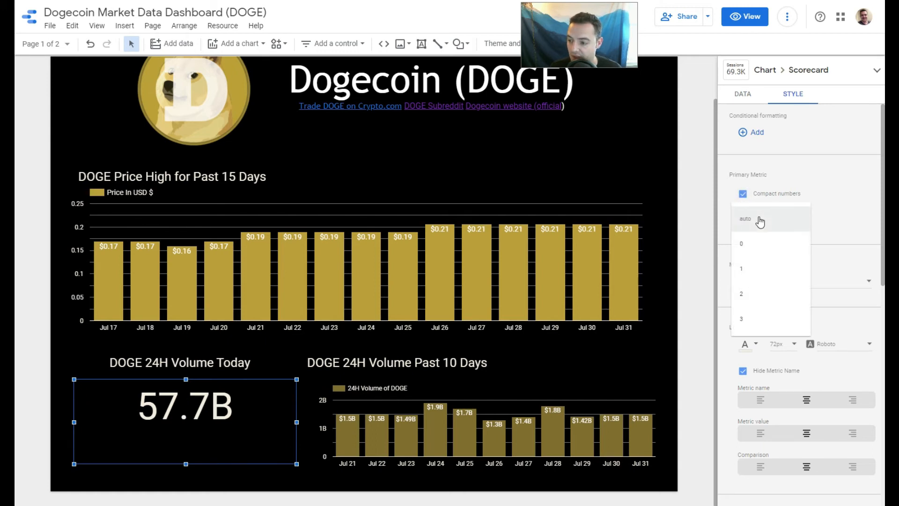
{"action": "left_click", "coordinate": [763, 319]}
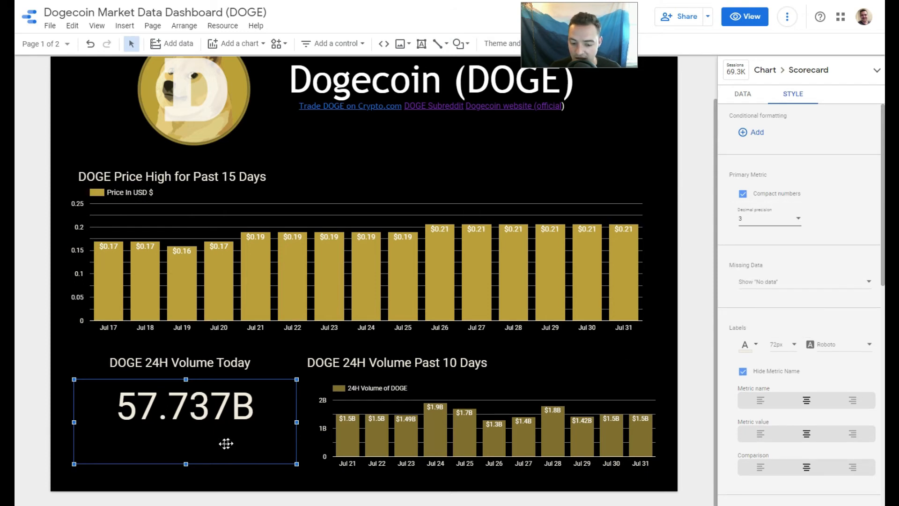
Shorten the scorecard from its bottom edge to fit closely around the value and fill its background with the gold theme color.
{"action": "left_click_drag", "start_coordinate": [186, 464], "coordinate": [190, 431]}
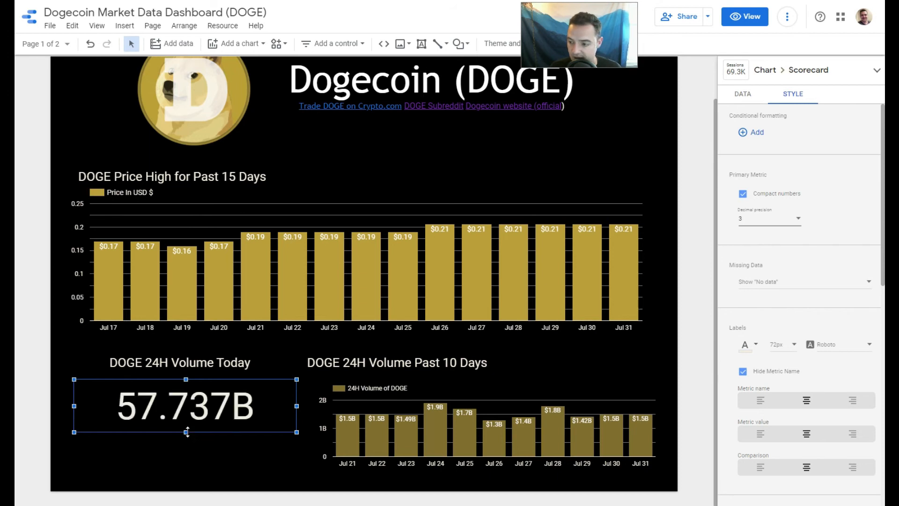
{"action": "scroll", "coordinate": [843, 317], "scroll_direction": "down", "scroll_amount": 7}
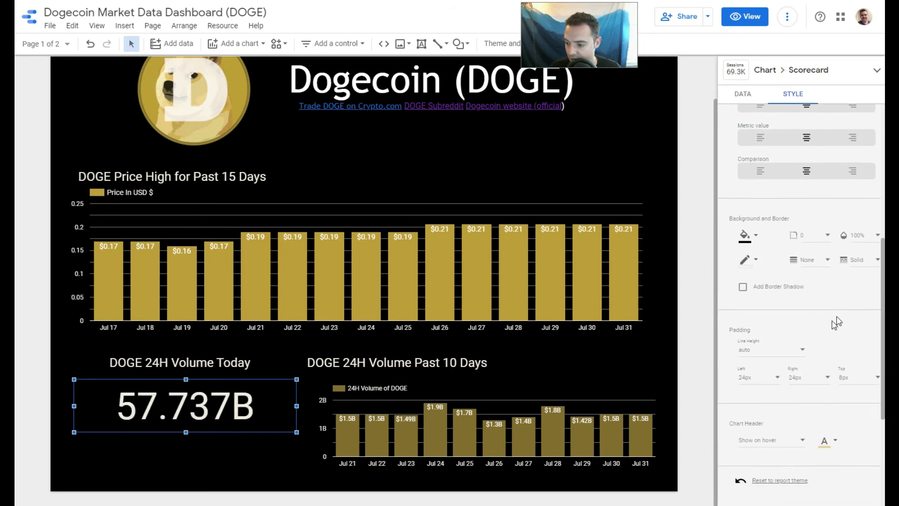
{"action": "left_click", "coordinate": [747, 201]}
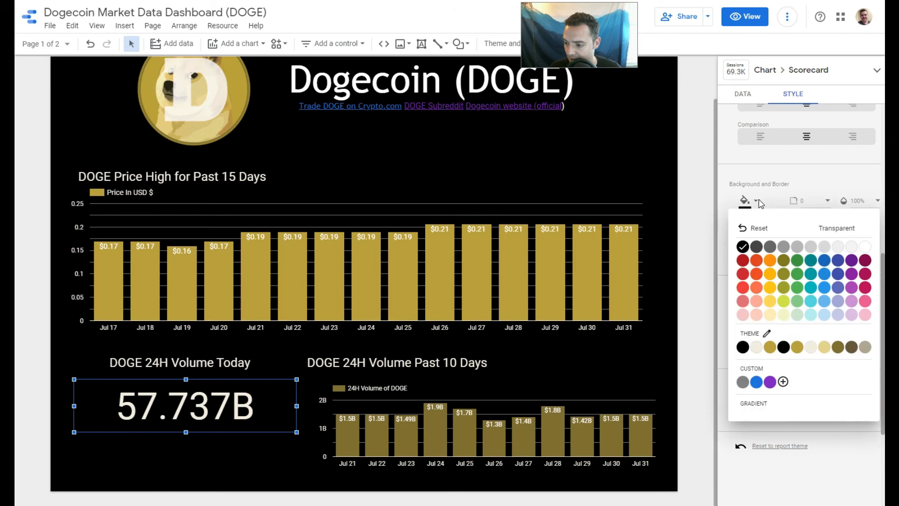
{"action": "left_click", "coordinate": [771, 349]}
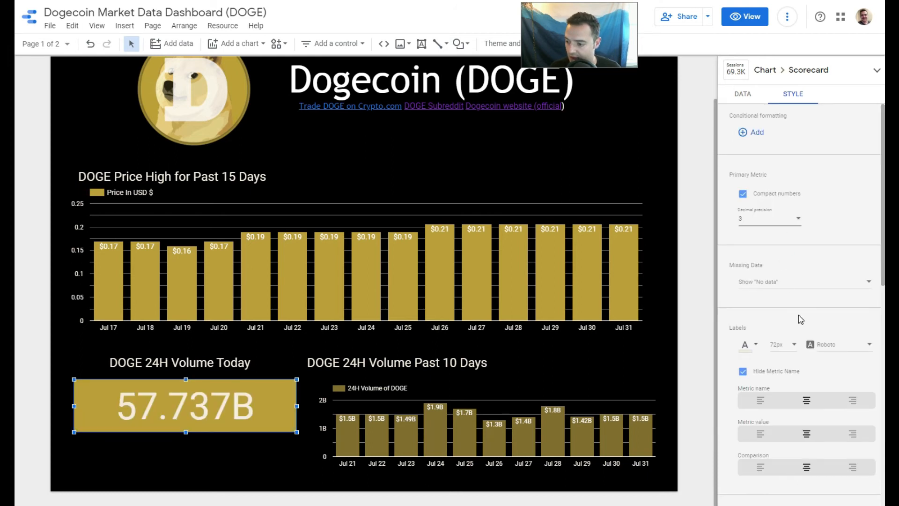